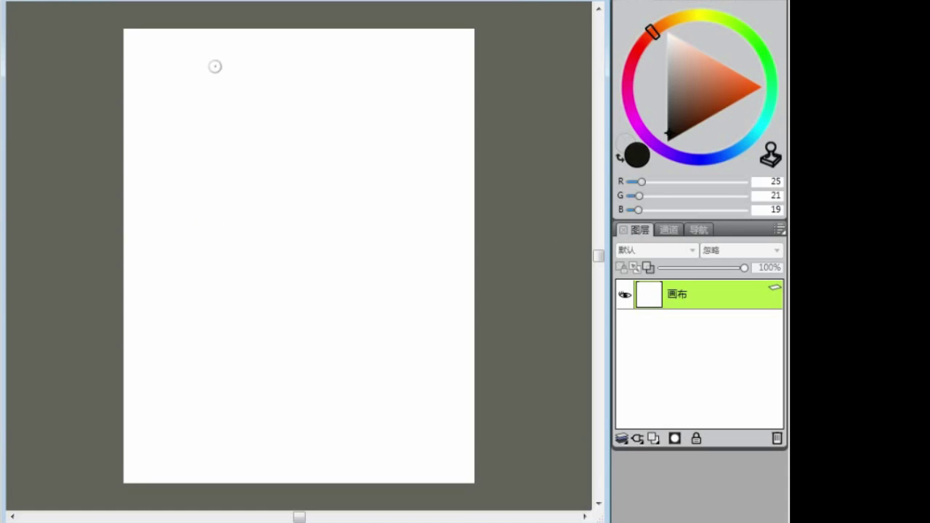
Scribble a rough dark head shape and lay light skin tone across the face
{"action": "left_click_drag", "start_coordinate": [211, 182], "coordinate": [349, 247]}
{"action": "left_click", "coordinate": [683, 43]}
{"action": "left_click_drag", "start_coordinate": [268, 167], "coordinate": [275, 202]}
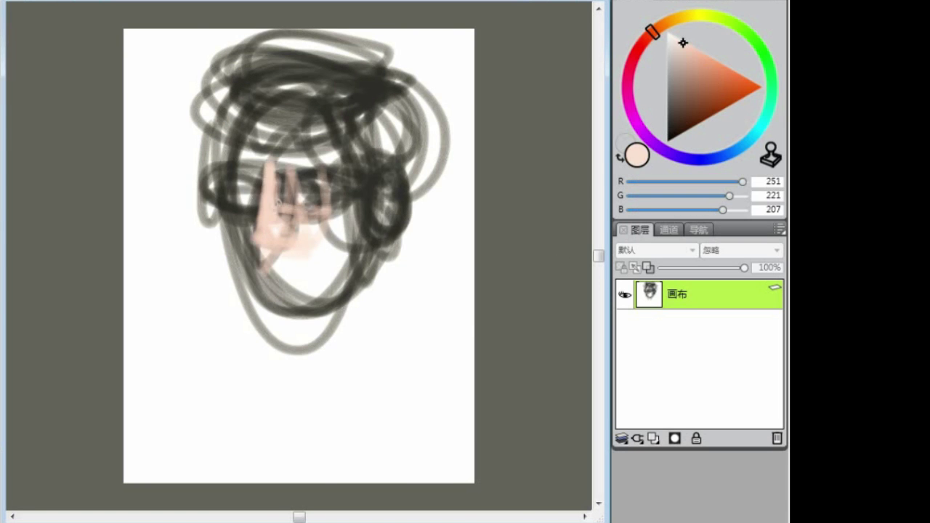
{"action": "left_click_drag", "start_coordinate": [233, 152], "coordinate": [370, 185]}
Block in the black jacket and dark masses around the figure
{"action": "left_click_drag", "start_coordinate": [320, 247], "coordinate": [386, 363]}
{"action": "left_click", "coordinate": [667, 139]}
{"action": "left_click_drag", "start_coordinate": [407, 240], "coordinate": [393, 468]}
{"action": "left_click_drag", "start_coordinate": [254, 283], "coordinate": [305, 472]}
{"action": "left_click_drag", "start_coordinate": [204, 139], "coordinate": [145, 472]}
{"action": "left_click_drag", "start_coordinate": [389, 304], "coordinate": [363, 472]}
{"action": "left_click_drag", "start_coordinate": [211, 80], "coordinate": [407, 239]}
{"action": "left_click_drag", "start_coordinate": [240, 174], "coordinate": [348, 196]}
{"action": "left_click_drag", "start_coordinate": [377, 232], "coordinate": [342, 386]}
Add a reddish-brown stroke, then cover the face and neck with light skin tone
{"action": "left_click", "coordinate": [651, 32]}
{"action": "left_click", "coordinate": [704, 82]}
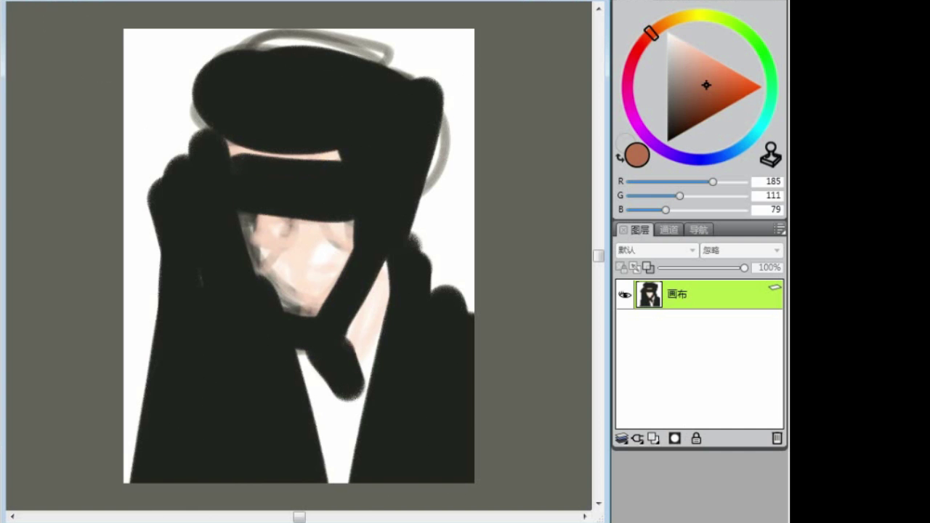
{"action": "mouse_move", "coordinate": [240, 145]}
{"action": "left_mouse_down"}
{"action": "mouse_move", "coordinate": [343, 152]}
{"action": "mouse_move", "coordinate": [266, 210]}
{"action": "mouse_move", "coordinate": [322, 305]}
{"action": "left_mouse_up"}
{"action": "left_click", "coordinate": [694, 53]}
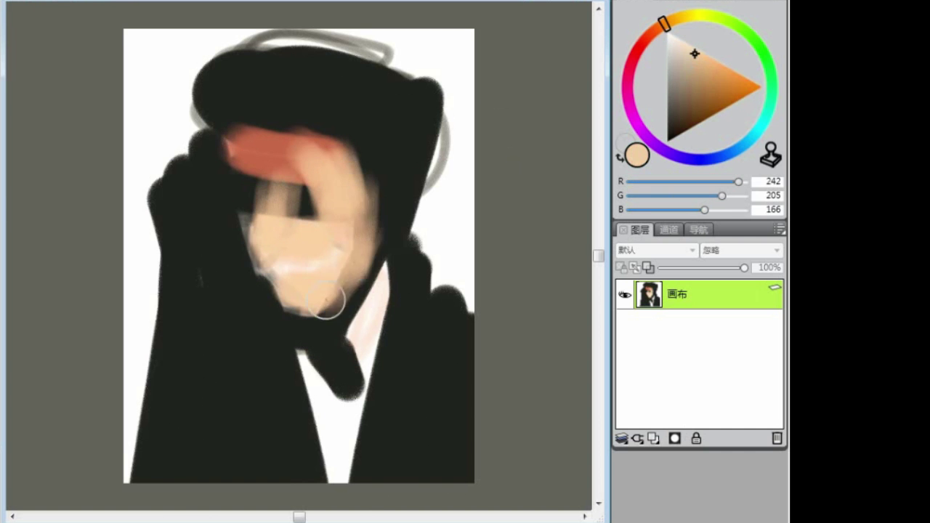
{"action": "left_click_drag", "start_coordinate": [392, 189], "coordinate": [349, 381]}
Paint the white shirt collar down the chest, plus reddish-brown lips and cheek
{"action": "left_click", "coordinate": [669, 33]}
{"action": "left_click_drag", "start_coordinate": [425, 247], "coordinate": [399, 380]}
{"action": "left_click_drag", "start_coordinate": [407, 334], "coordinate": [280, 326]}
{"action": "left_click", "coordinate": [707, 87]}
{"action": "left_click_drag", "start_coordinate": [319, 269], "coordinate": [268, 261]}
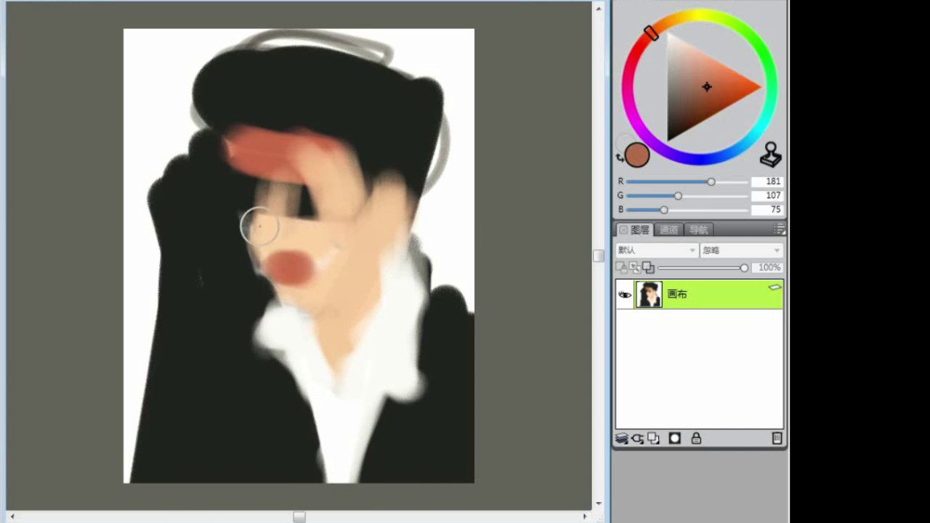
{"action": "left_click_drag", "start_coordinate": [381, 142], "coordinate": [361, 182]}
Paint a brown band at the top and a warm brown background around the figure
{"action": "left_click", "coordinate": [702, 109]}
{"action": "mouse_move", "coordinate": [218, 80]}
{"action": "left_mouse_down"}
{"action": "mouse_move", "coordinate": [234, 95]}
{"action": "mouse_move", "coordinate": [276, 37]}
{"action": "left_mouse_up"}
{"action": "left_click", "coordinate": [698, 62]}
{"action": "left_click", "coordinate": [702, 113]}
{"action": "mouse_move", "coordinate": [465, 36]}
{"action": "left_mouse_down"}
{"action": "mouse_move", "coordinate": [353, 22]}
{"action": "mouse_move", "coordinate": [139, 21]}
{"action": "mouse_move", "coordinate": [134, 473]}
{"action": "left_mouse_up"}
{"action": "left_click", "coordinate": [680, 58]}
{"action": "left_click_drag", "start_coordinate": [312, 141], "coordinate": [353, 239]}
Lay light and tan strokes over the face and top of the head
{"action": "left_click", "coordinate": [691, 80]}
{"action": "mouse_move", "coordinate": [233, 182]}
{"action": "left_mouse_down"}
{"action": "mouse_move", "coordinate": [303, 187]}
{"action": "mouse_move", "coordinate": [255, 109]}
{"action": "left_mouse_up"}
{"action": "left_click", "coordinate": [683, 116]}
{"action": "mouse_move", "coordinate": [189, 189]}
{"action": "left_mouse_down"}
{"action": "mouse_move", "coordinate": [214, 98]}
{"action": "mouse_move", "coordinate": [465, 73]}
{"action": "left_mouse_up"}
{"action": "left_click", "coordinate": [690, 91]}
Paint dark brown hair and eyebrows, adding near-black strokes into the hair
{"action": "left_click", "coordinate": [680, 120]}
{"action": "mouse_move", "coordinate": [312, 72]}
{"action": "left_mouse_down"}
{"action": "mouse_move", "coordinate": [374, 94]}
{"action": "mouse_move", "coordinate": [392, 153]}
{"action": "left_mouse_up"}
{"action": "scroll", "coordinate": [359, 182], "scroll_direction": "up", "scroll_amount": 3}
{"action": "left_click", "coordinate": [679, 140]}
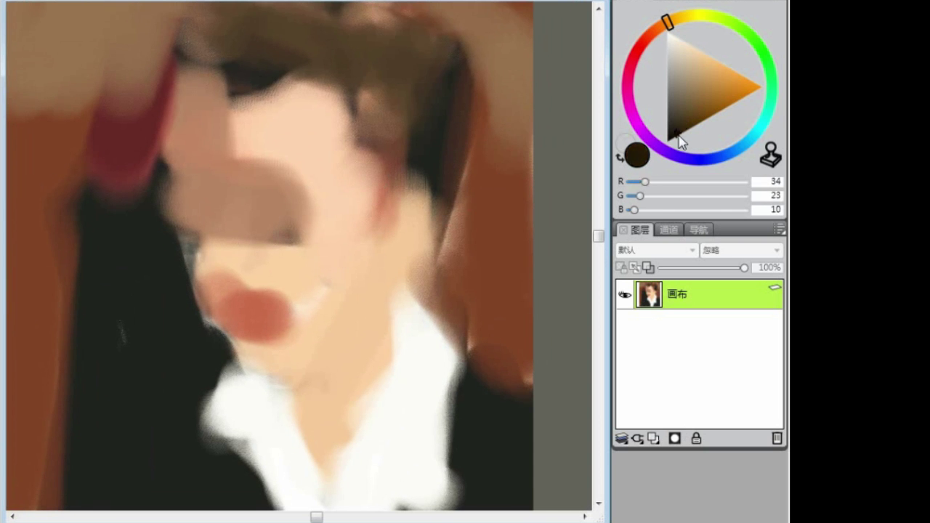
{"action": "left_click_drag", "start_coordinate": [236, 171], "coordinate": [301, 167]}
{"action": "mouse_move", "coordinate": [182, 167]}
{"action": "left_mouse_down"}
{"action": "mouse_move", "coordinate": [174, 81]}
{"action": "mouse_move", "coordinate": [167, 135]}
{"action": "left_mouse_up"}
{"action": "left_click", "coordinate": [222, 123], "text": "alt"}
{"action": "mouse_move", "coordinate": [167, 95]}
{"action": "left_mouse_down"}
{"action": "mouse_move", "coordinate": [359, 135]}
{"action": "mouse_move", "coordinate": [338, 155]}
{"action": "mouse_move", "coordinate": [272, 138]}
{"action": "left_mouse_up"}
Lighten the forehead, hair edge and cheek with tan and light skin tones
{"action": "left_click", "coordinate": [339, 155], "text": "alt"}
{"action": "left_click", "coordinate": [332, 150], "text": "alt"}
{"action": "mouse_move", "coordinate": [332, 150]}
{"action": "left_mouse_down"}
{"action": "mouse_move", "coordinate": [211, 182]}
{"action": "mouse_move", "coordinate": [244, 264]}
{"action": "mouse_move", "coordinate": [207, 356]}
{"action": "left_mouse_up"}
{"action": "left_click", "coordinate": [216, 274], "text": "alt"}
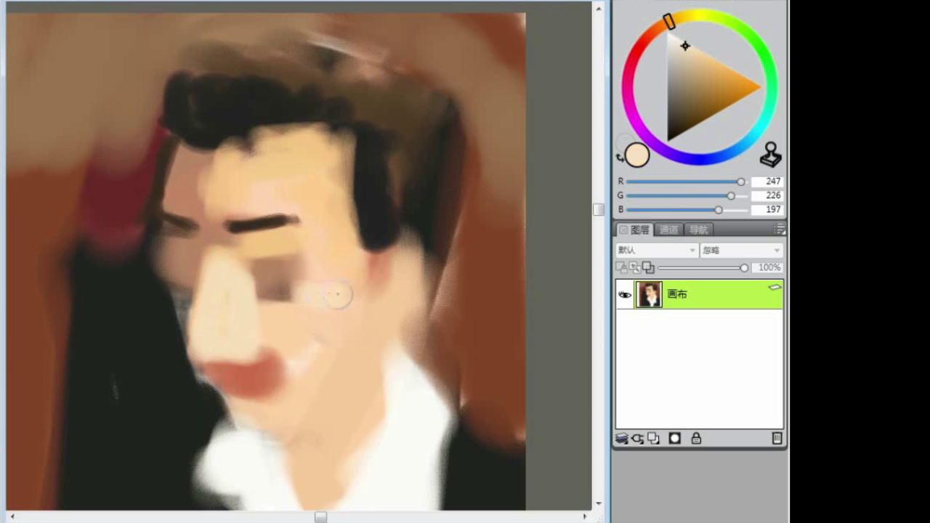
{"action": "left_click_drag", "start_coordinate": [328, 305], "coordinate": [298, 289]}
Sample skin, cheek highlight and dark hair colours from the painting
{"action": "left_click", "coordinate": [295, 258], "text": "alt"}
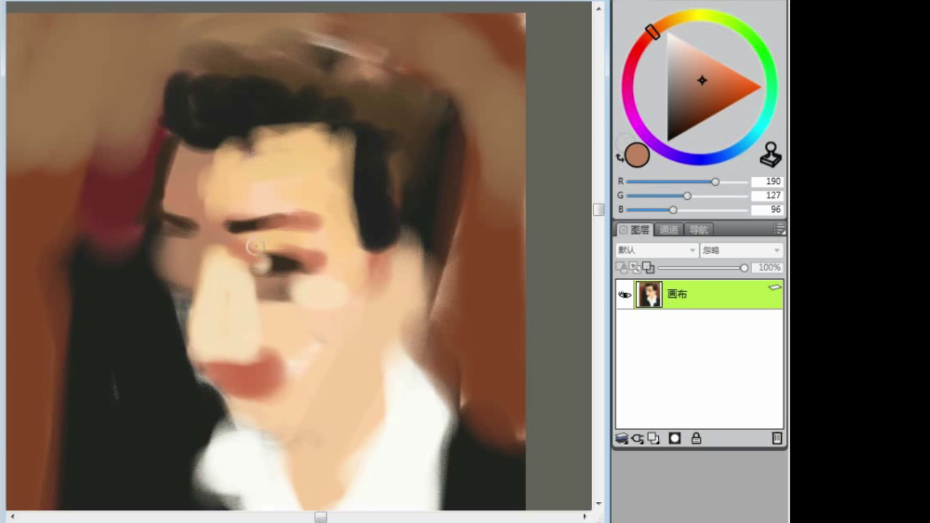
{"action": "left_click", "coordinate": [180, 256], "text": "alt"}
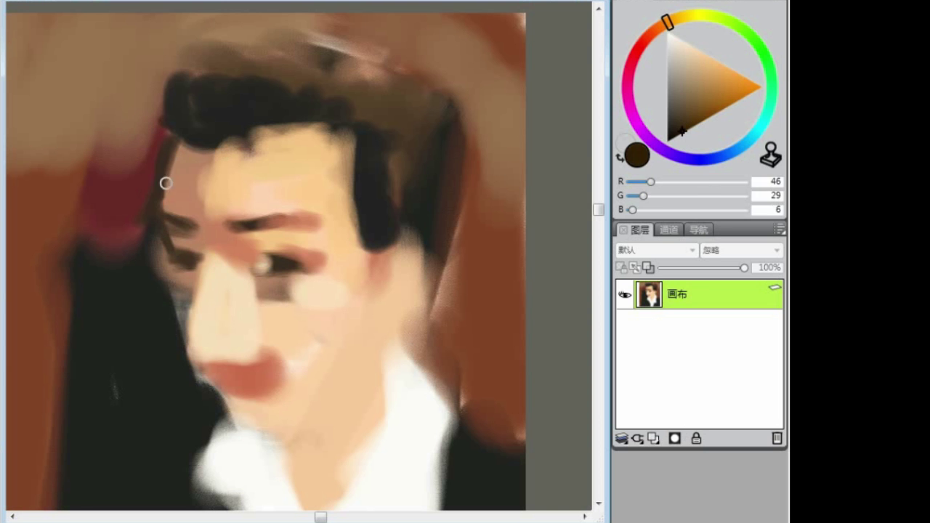
{"action": "left_click", "coordinate": [222, 201], "text": "alt"}
{"action": "left_click", "coordinate": [322, 292], "text": "alt"}
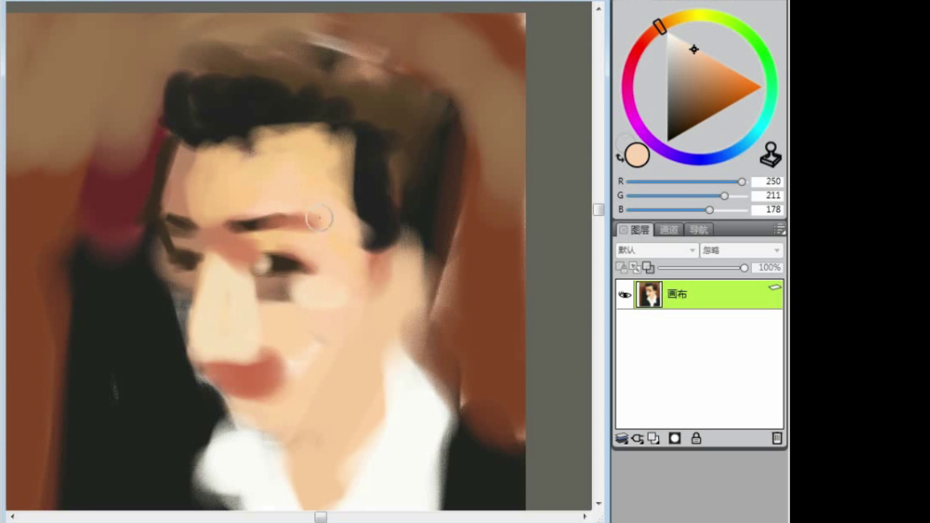
{"action": "left_click", "coordinate": [342, 194], "text": "alt"}
{"action": "left_click", "coordinate": [404, 259], "text": "alt"}
{"action": "left_click", "coordinate": [300, 127], "text": "alt"}
Paint a light skin stroke to the left of the eye
{"action": "left_click_drag", "start_coordinate": [129, 261], "coordinate": [141, 234]}
{"action": "left_click", "coordinate": [290, 226], "text": "alt"}
{"action": "left_click", "coordinate": [211, 210], "text": "alt"}
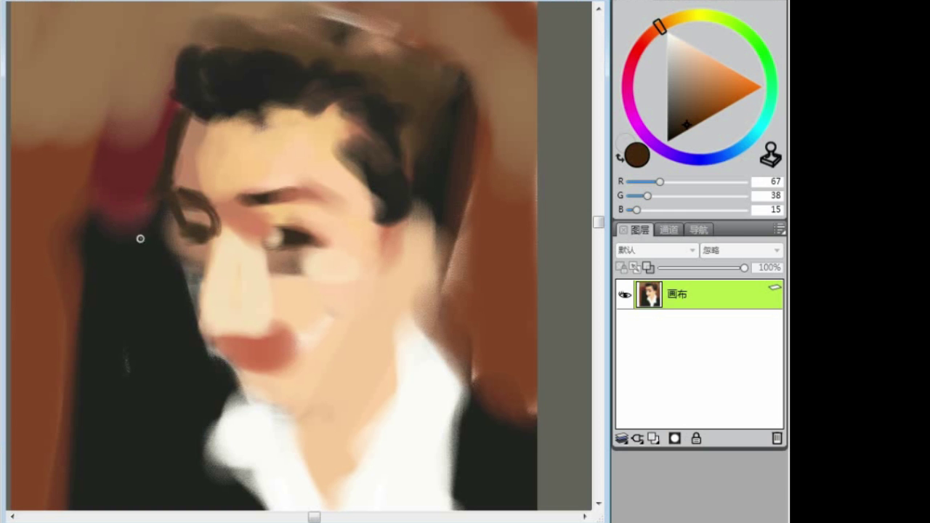
{"action": "left_click", "coordinate": [191, 174], "text": "alt"}
{"action": "left_click_drag", "start_coordinate": [149, 222], "coordinate": [166, 257]}
Draw the round dark brown glasses frame around the eyes
{"action": "left_click_drag", "start_coordinate": [138, 213], "coordinate": [147, 207]}
{"action": "left_click", "coordinate": [251, 214], "text": "alt"}
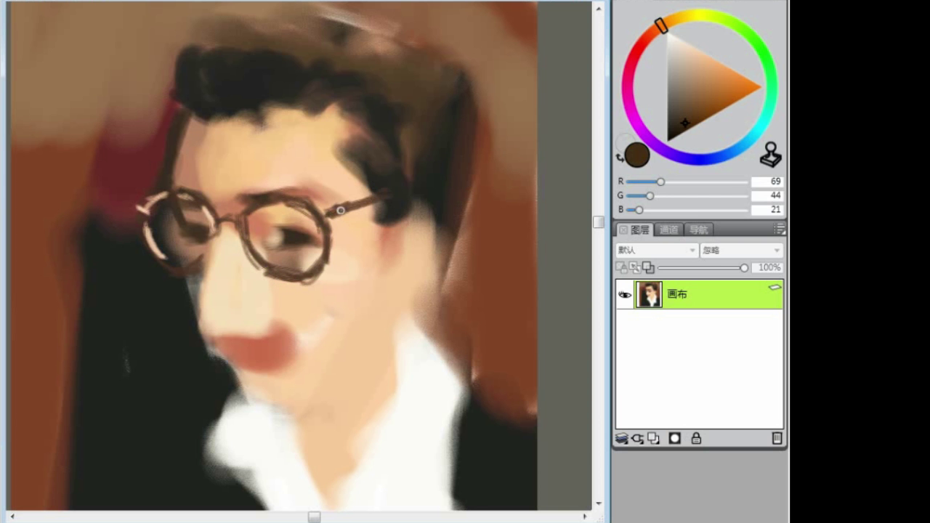
{"action": "left_click", "coordinate": [340, 210], "text": "alt"}
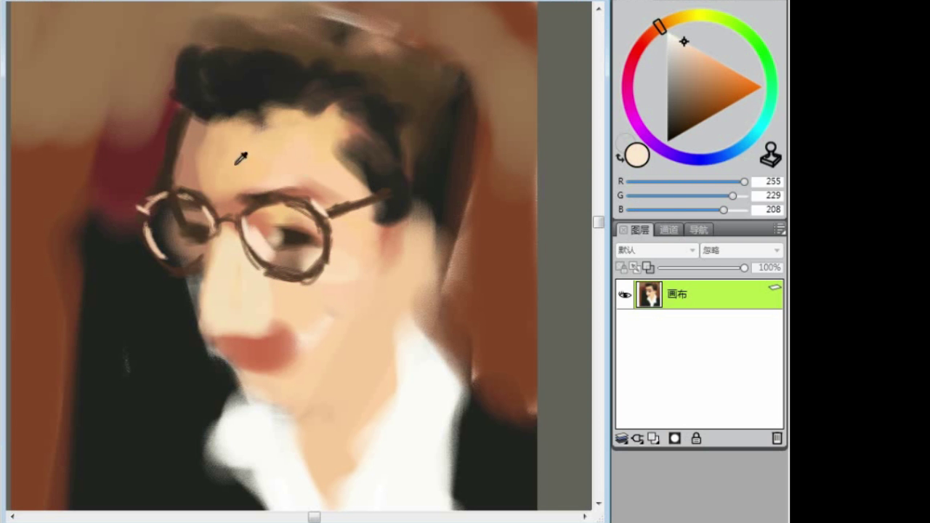
{"action": "left_click", "coordinate": [253, 208], "text": "alt"}
{"action": "scroll", "coordinate": [257, 213], "scroll_direction": "down", "scroll_amount": 1}
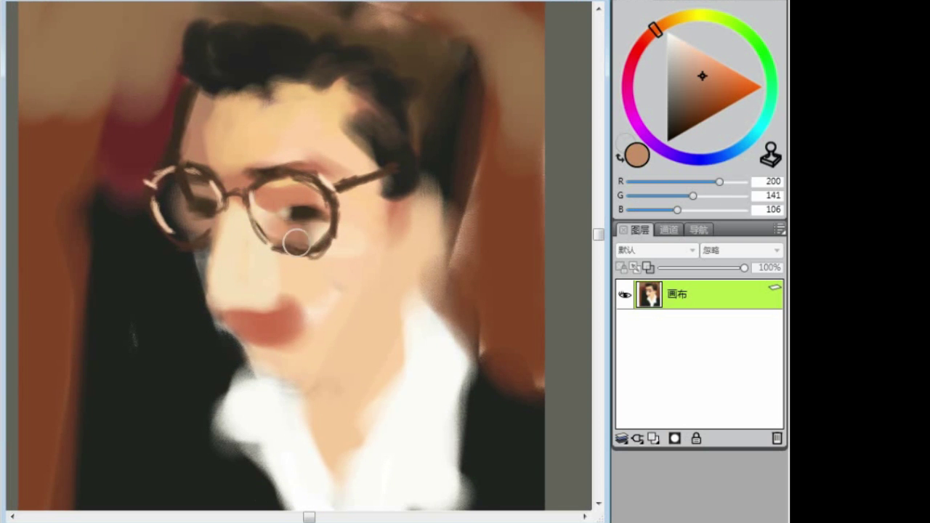
Paint a dark stroke down the right temple and a skin-toned ear beside it
{"action": "left_click", "coordinate": [370, 102], "text": "alt"}
{"action": "left_click_drag", "start_coordinate": [389, 171], "coordinate": [403, 250]}
{"action": "left_click", "coordinate": [437, 159], "text": "alt"}
{"action": "left_click", "coordinate": [425, 192], "text": "alt"}
{"action": "left_click_drag", "start_coordinate": [436, 182], "coordinate": [457, 218]}
Shade the neck behind the ear in dark brown and refine the ear's tones
{"action": "left_click", "coordinate": [451, 230], "text": "alt"}
{"action": "left_click", "coordinate": [350, 220], "text": "alt"}
{"action": "mouse_move", "coordinate": [406, 320]}
{"action": "left_mouse_down"}
{"action": "mouse_move", "coordinate": [494, 228]}
{"action": "mouse_move", "coordinate": [473, 282]}
{"action": "mouse_move", "coordinate": [446, 224]}
{"action": "mouse_move", "coordinate": [432, 222]}
{"action": "mouse_move", "coordinate": [436, 245]}
{"action": "mouse_move", "coordinate": [447, 206]}
{"action": "left_mouse_up"}
{"action": "left_click", "coordinate": [461, 268], "text": "alt"}
{"action": "left_click", "coordinate": [450, 218], "text": "alt"}
{"action": "left_click", "coordinate": [432, 223], "text": "alt"}
{"action": "left_click", "coordinate": [427, 242], "text": "alt"}
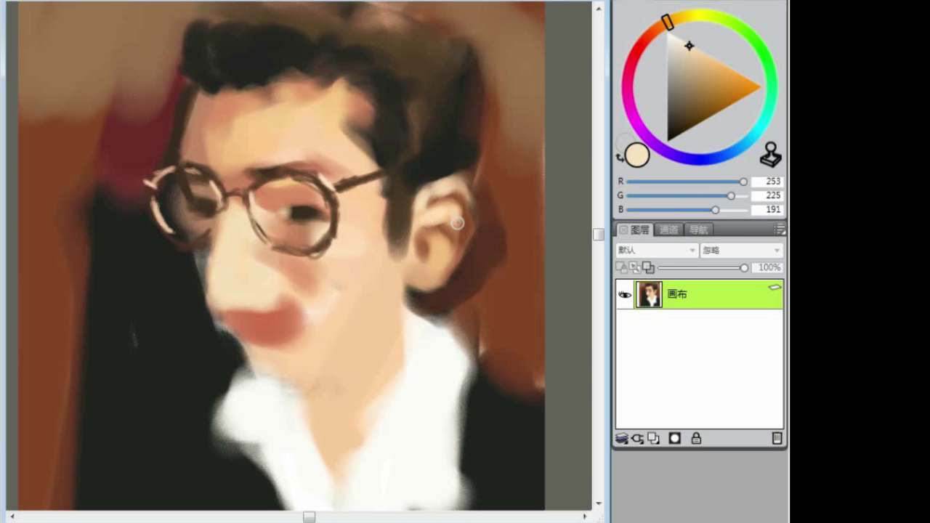
Darken the top of the hair with near-black and dark red-brown strokes
{"action": "left_click", "coordinate": [473, 178], "text": "alt"}
{"action": "mouse_move", "coordinate": [473, 179]}
{"action": "left_mouse_down"}
{"action": "mouse_move", "coordinate": [446, 257]}
{"action": "mouse_move", "coordinate": [418, 145]}
{"action": "left_mouse_up"}
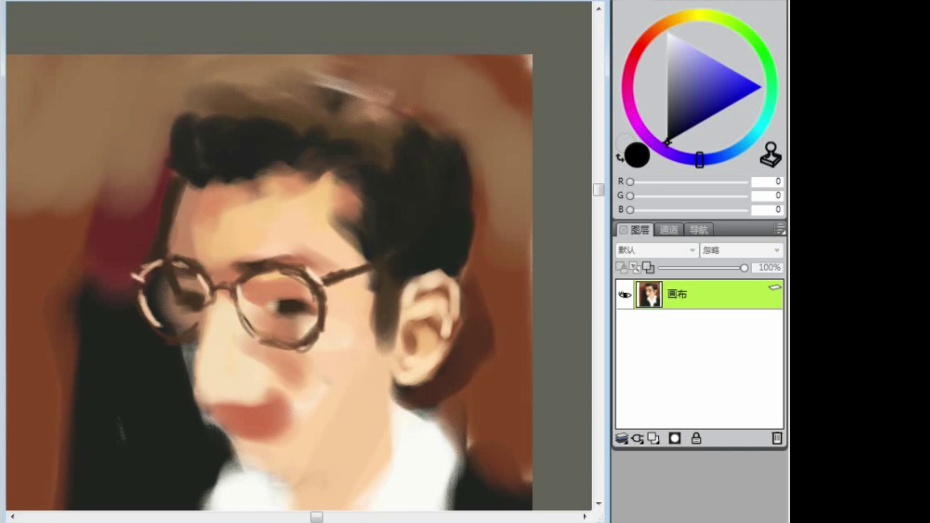
{"action": "left_click", "coordinate": [446, 199], "text": "alt"}
{"action": "mouse_move", "coordinate": [211, 101]}
{"action": "left_mouse_down"}
{"action": "mouse_move", "coordinate": [245, 141]}
{"action": "mouse_move", "coordinate": [315, 94]}
{"action": "mouse_move", "coordinate": [394, 129]}
{"action": "left_mouse_up"}
{"action": "left_click", "coordinate": [245, 141], "text": "alt"}
Paint brown shadow strokes beside and under the ear along the collar
{"action": "scroll", "coordinate": [409, 208], "scroll_direction": "down", "scroll_amount": 2}
{"action": "scroll", "coordinate": [409, 208], "scroll_direction": "down", "scroll_amount": 2}
{"action": "left_click", "coordinate": [465, 196], "text": "alt"}
{"action": "left_click_drag", "start_coordinate": [465, 196], "coordinate": [463, 268]}
{"action": "scroll", "coordinate": [490, 215], "scroll_direction": "down", "scroll_amount": 1}
{"action": "left_click", "coordinate": [455, 218], "text": "alt"}
{"action": "left_click_drag", "start_coordinate": [455, 218], "coordinate": [465, 305]}
Repaint the collar in white and pinkish white, covering the dark strip
{"action": "left_click", "coordinate": [469, 255], "text": "alt"}
{"action": "left_click", "coordinate": [465, 305], "text": "alt"}
{"action": "mouse_move", "coordinate": [465, 247]}
{"action": "left_mouse_down"}
{"action": "mouse_move", "coordinate": [444, 301]}
{"action": "mouse_move", "coordinate": [469, 366]}
{"action": "left_mouse_up"}
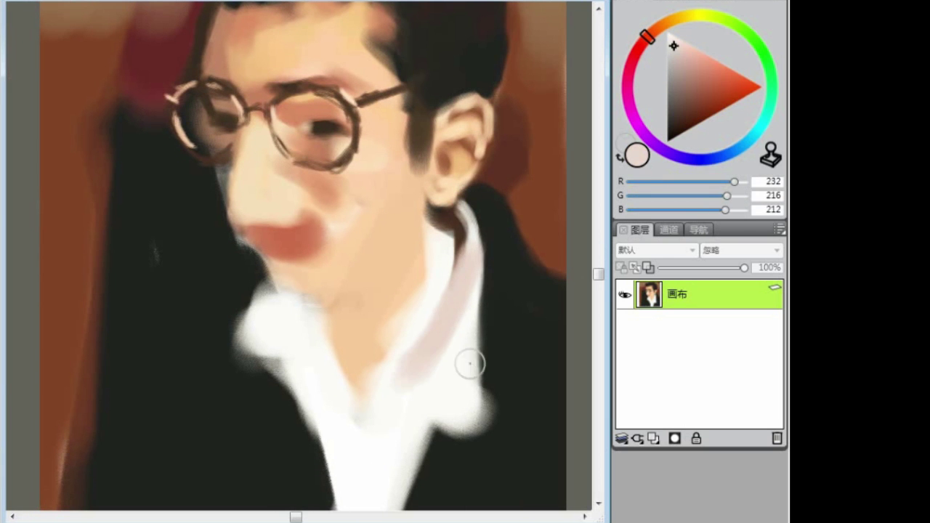
{"action": "left_click_drag", "start_coordinate": [469, 320], "coordinate": [480, 436]}
Try several colours, settling on a soft brown and light face skin tone for the mouth
{"action": "left_click", "coordinate": [326, 174], "text": "alt"}
{"action": "left_click", "coordinate": [225, 153], "text": "alt"}
{"action": "left_click", "coordinate": [218, 58], "text": "alt"}
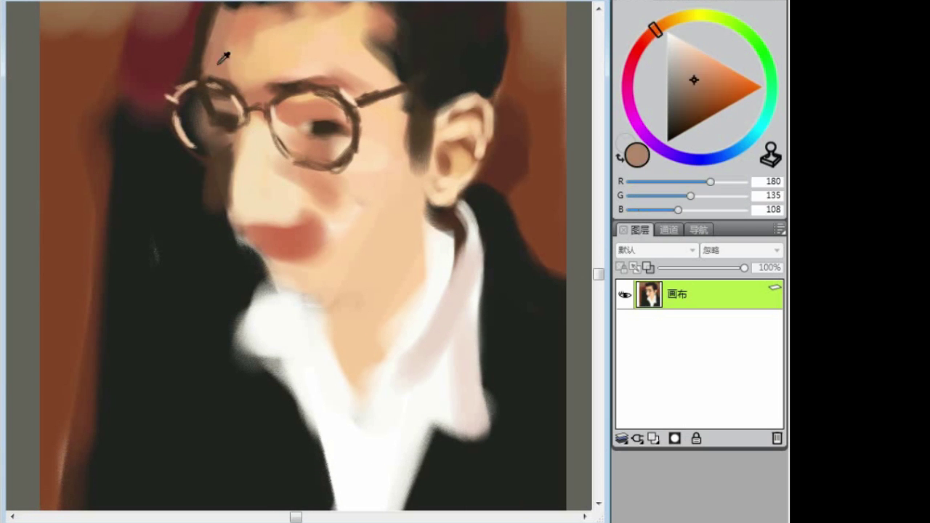
{"action": "left_click", "coordinate": [214, 226], "text": "alt"}
{"action": "left_click", "coordinate": [199, 168], "text": "alt"}
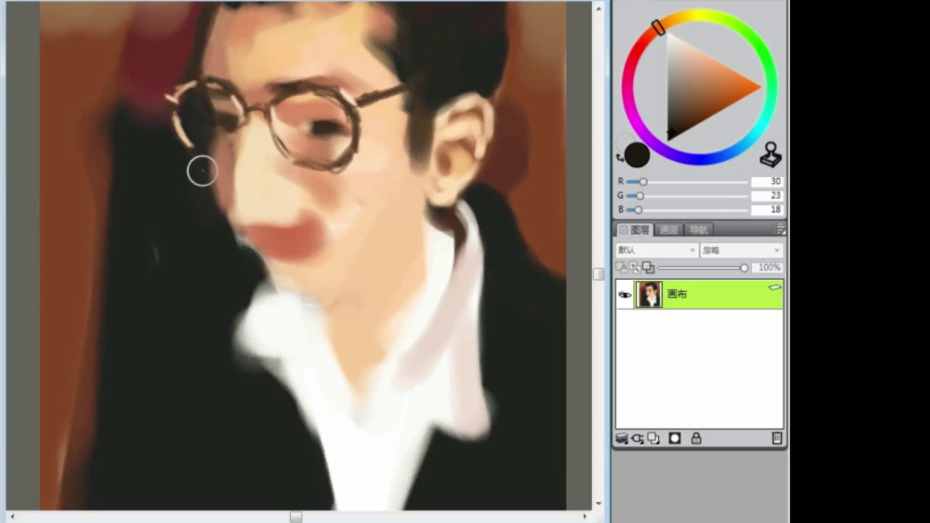
{"action": "left_click", "coordinate": [245, 29], "text": "alt"}
{"action": "left_click", "coordinate": [240, 167], "text": "alt"}
{"action": "left_click", "coordinate": [259, 222], "text": "alt"}
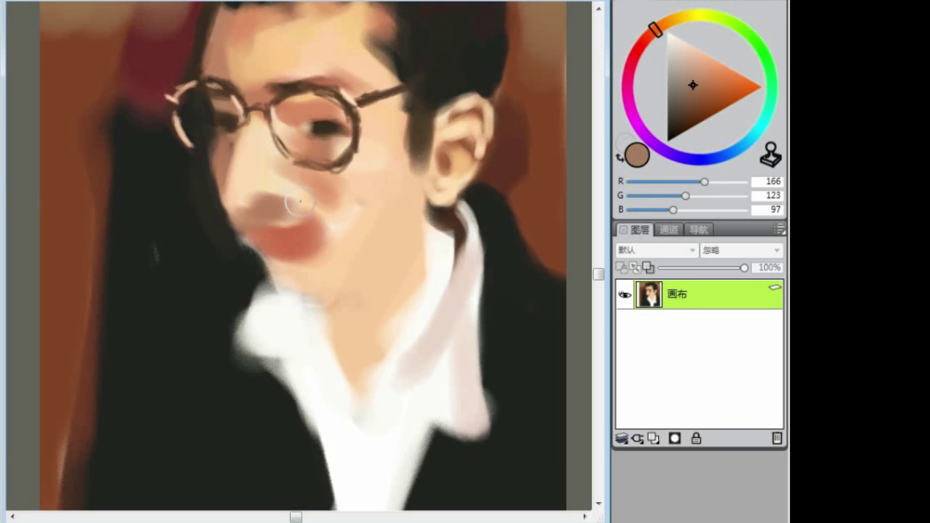
{"action": "left_click", "coordinate": [272, 161], "text": "alt"}
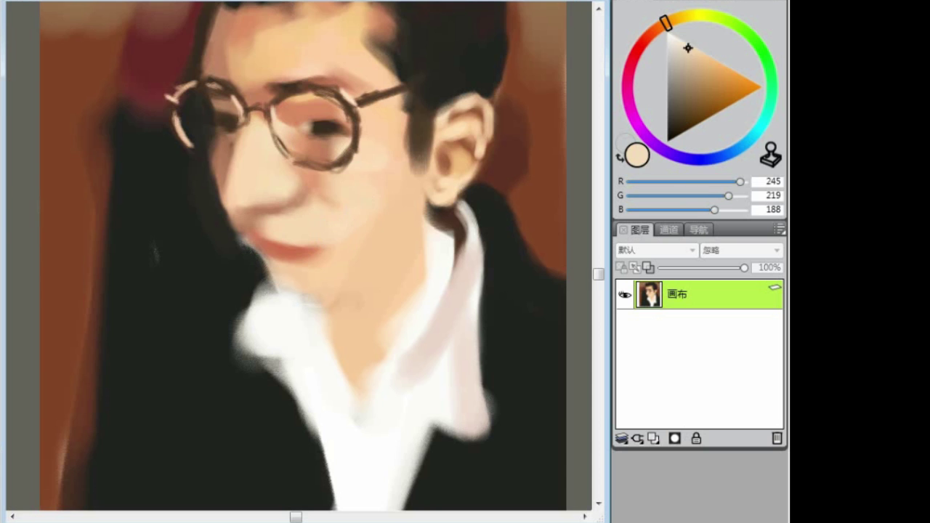
{"action": "left_click_drag", "start_coordinate": [334, 291], "coordinate": [325, 232]}
{"action": "left_click", "coordinate": [331, 171], "text": "alt"}
Pick pink for the lips and paint a brownish skin stroke on the chin
{"action": "left_click", "coordinate": [333, 131], "text": "alt"}
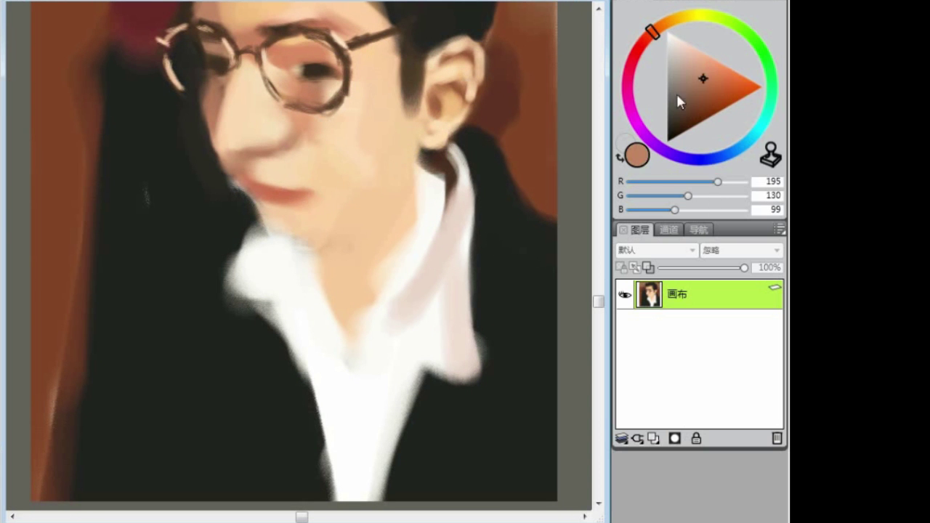
{"action": "left_click", "coordinate": [294, 207], "text": "alt"}
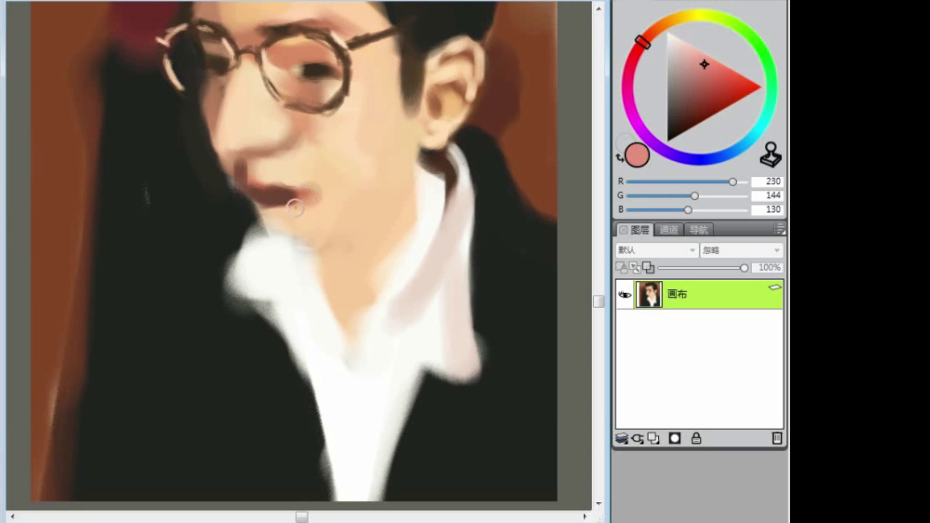
{"action": "left_click", "coordinate": [289, 192], "text": "alt"}
{"action": "left_click", "coordinate": [327, 179], "text": "alt"}
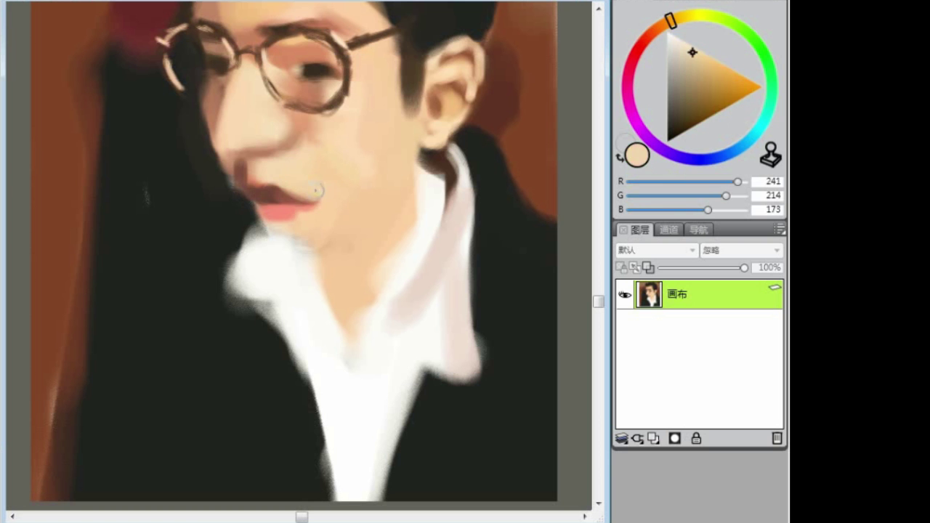
{"action": "left_click", "coordinate": [294, 205], "text": "alt"}
{"action": "left_click", "coordinate": [289, 237], "text": "alt"}
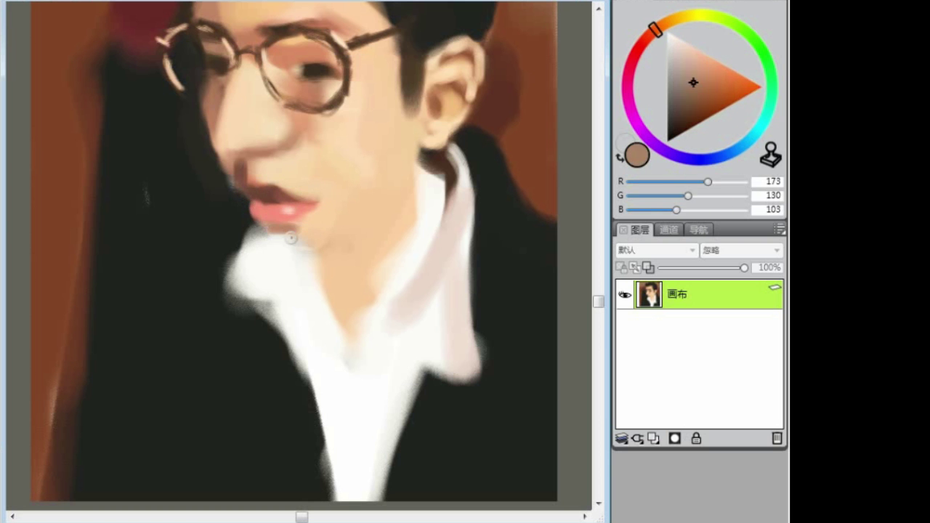
{"action": "left_click", "coordinate": [293, 242], "text": "alt"}
{"action": "mouse_move", "coordinate": [268, 229]}
{"action": "left_mouse_down"}
{"action": "mouse_move", "coordinate": [290, 244]}
{"action": "mouse_move", "coordinate": [291, 269]}
{"action": "mouse_move", "coordinate": [264, 299]}
{"action": "left_mouse_up"}
Add a brown stroke on the cheek near the nose
{"action": "left_click", "coordinate": [247, 240], "text": "alt"}
{"action": "left_click", "coordinate": [233, 284], "text": "alt"}
{"action": "left_click", "coordinate": [207, 149], "text": "alt"}
{"action": "mouse_move", "coordinate": [218, 149]}
{"action": "left_mouse_down"}
{"action": "mouse_move", "coordinate": [232, 167]}
{"action": "mouse_move", "coordinate": [249, 124]}
{"action": "mouse_move", "coordinate": [225, 182]}
{"action": "mouse_move", "coordinate": [236, 189]}
{"action": "left_mouse_up"}
Darken the chin's left edge and paint a brown shadow along the jaw and neck
{"action": "left_click", "coordinate": [221, 103], "text": "alt"}
{"action": "left_click", "coordinate": [218, 145], "text": "alt"}
{"action": "left_click", "coordinate": [238, 185], "text": "alt"}
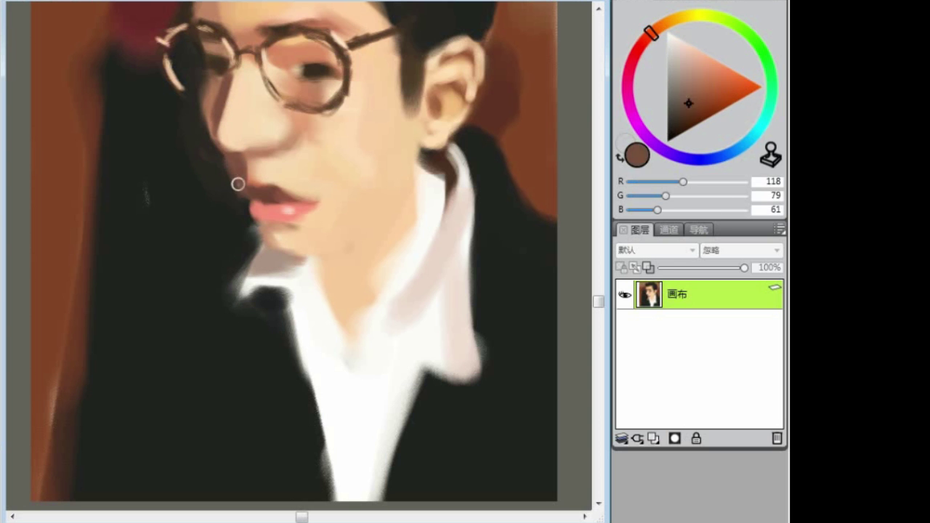
{"action": "left_click", "coordinate": [255, 238], "text": "alt"}
{"action": "left_click_drag", "start_coordinate": [256, 238], "coordinate": [269, 231]}
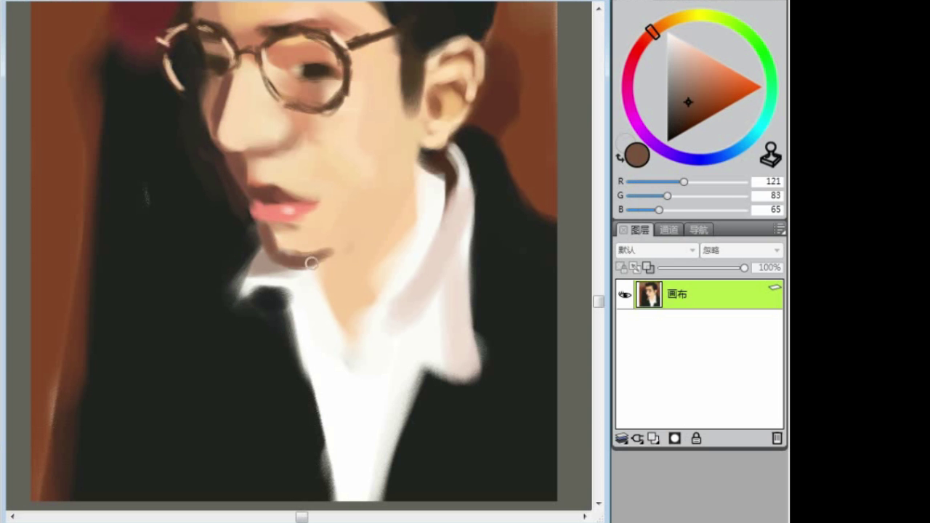
{"action": "left_click_drag", "start_coordinate": [407, 146], "coordinate": [404, 187]}
Sample skin and brown tones from the face and chin, then draw a thin shadow along the collar edge
{"action": "scroll", "coordinate": [318, 218], "scroll_direction": "up", "scroll_amount": 3}
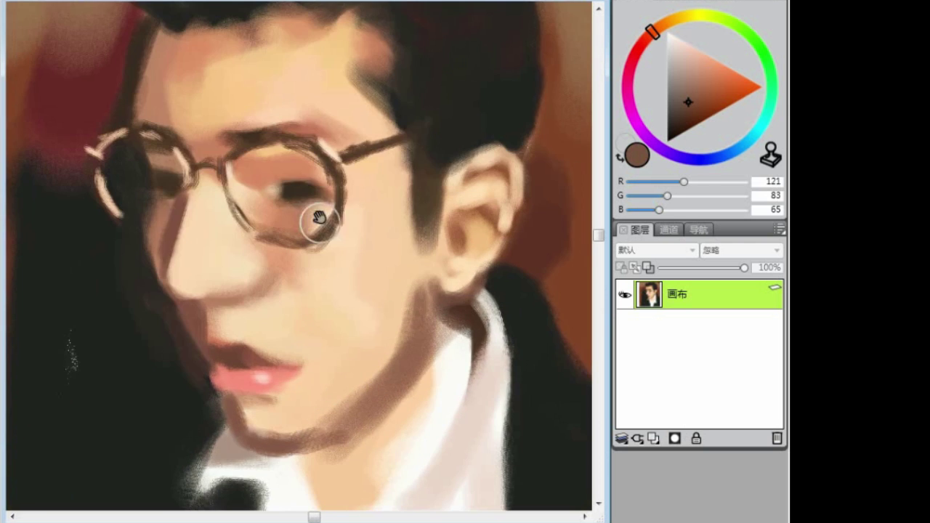
{"action": "left_click", "coordinate": [318, 218], "text": "alt"}
{"action": "scroll", "coordinate": [298, 270], "scroll_direction": "up", "scroll_amount": 3}
{"action": "scroll", "coordinate": [411, 244], "scroll_direction": "down", "scroll_amount": 2}
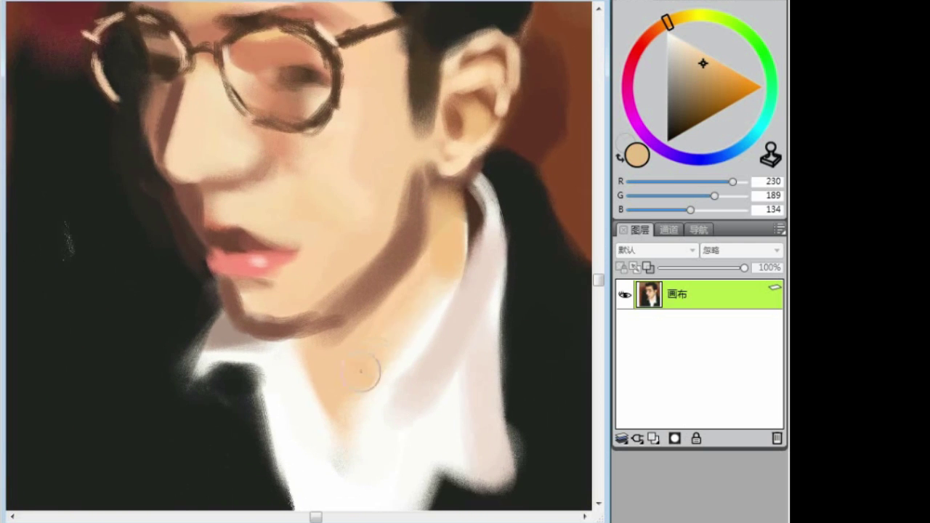
{"action": "left_click", "coordinate": [351, 269], "text": "alt"}
{"action": "left_click", "coordinate": [327, 236], "text": "alt"}
{"action": "left_click_drag", "start_coordinate": [351, 301], "coordinate": [331, 251]}
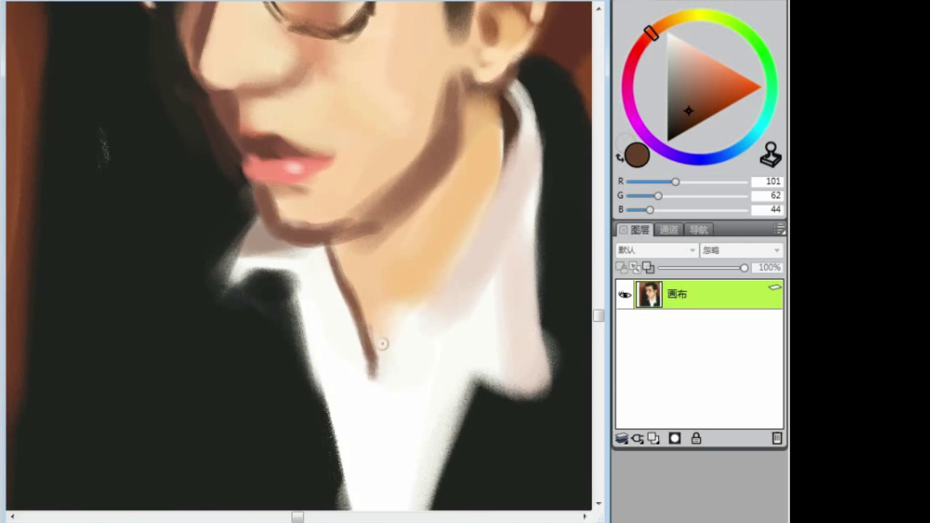
Paint brown shadow along the collar, down the neck, and between neck and collar
{"action": "scroll", "coordinate": [431, 293], "scroll_direction": "down", "scroll_amount": 2}
{"action": "left_click_drag", "start_coordinate": [386, 429], "coordinate": [370, 312]}
{"action": "left_click_drag", "start_coordinate": [327, 290], "coordinate": [399, 364]}
{"action": "mouse_move", "coordinate": [494, 218]}
{"action": "left_mouse_down"}
{"action": "mouse_move", "coordinate": [430, 371]}
{"action": "mouse_move", "coordinate": [542, 445]}
{"action": "left_mouse_up"}
Sample shirt white, neck brown and jacket near-black, painting a dark shadow along the right collar
{"action": "left_click", "coordinate": [436, 353], "text": "alt"}
{"action": "left_click", "coordinate": [428, 349], "text": "alt"}
{"action": "left_click", "coordinate": [509, 465], "text": "alt"}
{"action": "mouse_move", "coordinate": [465, 400]}
{"action": "left_mouse_down"}
{"action": "mouse_move", "coordinate": [494, 414]}
{"action": "mouse_move", "coordinate": [451, 436]}
{"action": "mouse_move", "coordinate": [407, 405]}
{"action": "left_mouse_up"}
{"action": "left_click", "coordinate": [444, 451], "text": "alt"}
{"action": "left_click", "coordinate": [396, 378], "text": "alt"}
{"action": "scroll", "coordinate": [361, 339], "scroll_direction": "down", "scroll_amount": 2}
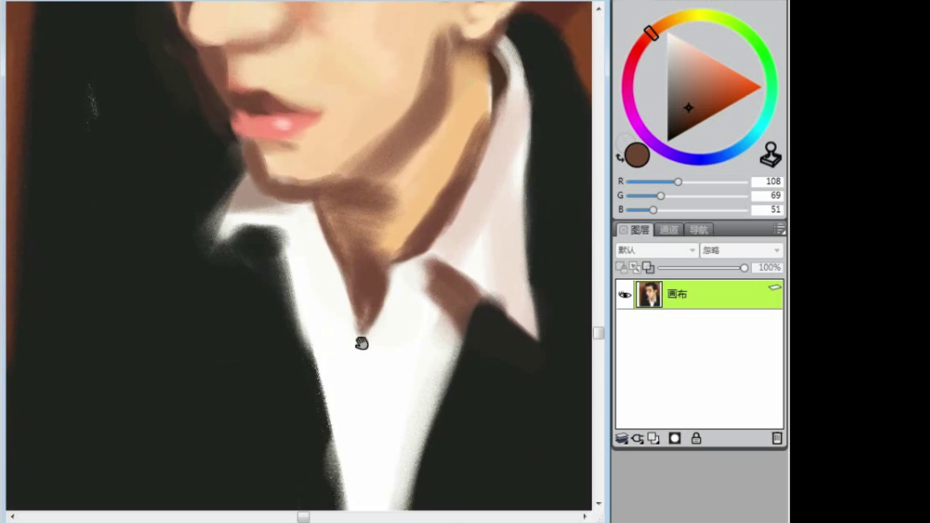
Add new layer 图层 1 above 形状 1 and paint a brown line down the shirt front
{"action": "key", "text": "ctrl+shift+n"}
{"action": "left_click_drag", "start_coordinate": [356, 436], "coordinate": [361, 332]}
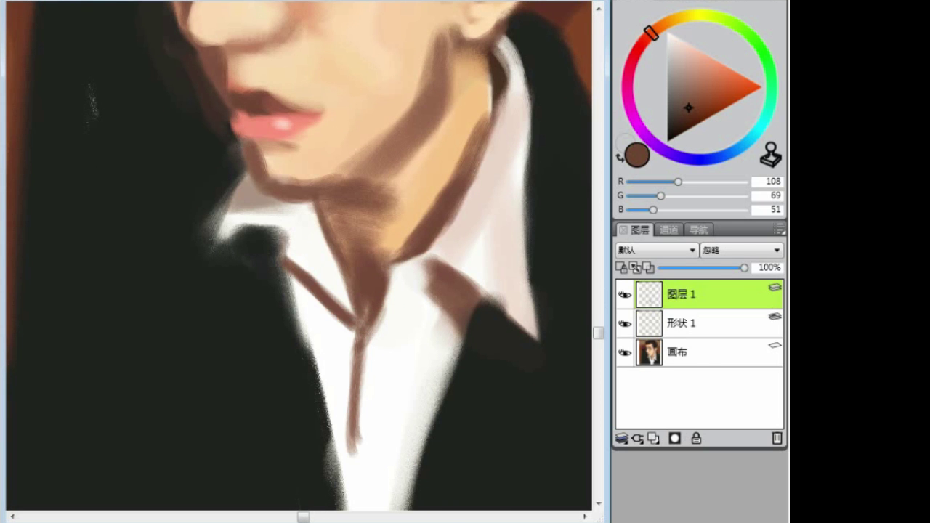
{"action": "left_click", "coordinate": [212, 199], "text": "alt"}
{"action": "left_click", "coordinate": [229, 153], "text": "alt"}
Zoom in on the glasses, sampling dark brown from the frame and skin tones near the eye
{"action": "key", "text": "ctrl+minus"}
{"action": "key", "text": "ctrl+minus"}
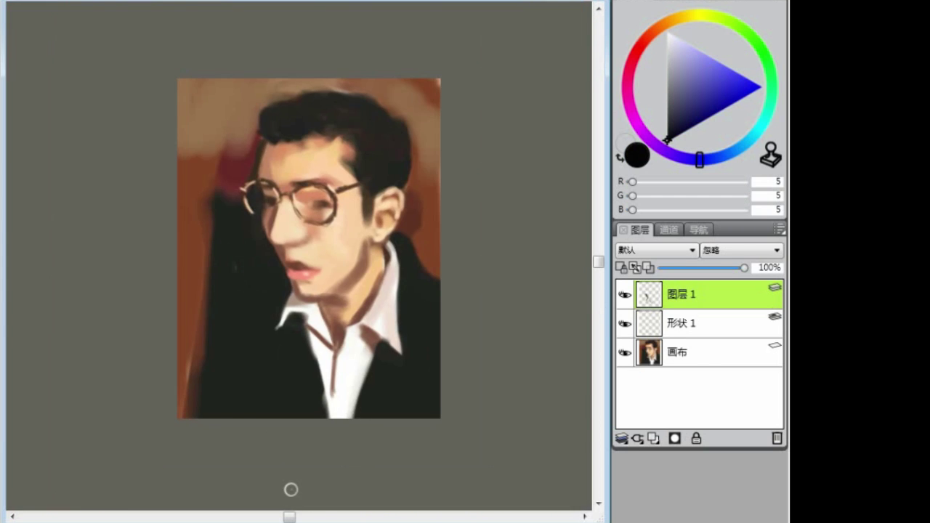
{"action": "key", "text": "ctrl+plus"}
{"action": "key", "text": "ctrl+plus"}
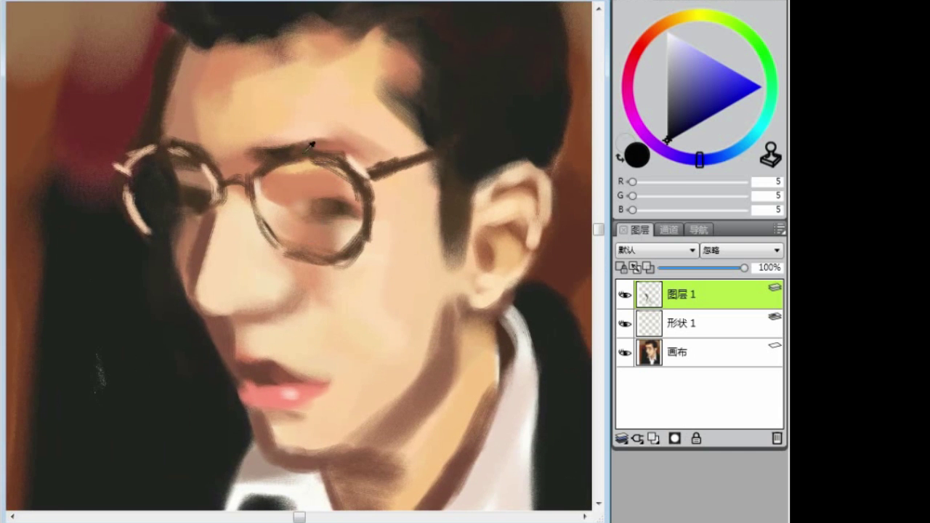
{"action": "left_click", "coordinate": [286, 191], "text": "alt"}
{"action": "left_click", "coordinate": [288, 198], "text": "alt"}
{"action": "key", "text": "ctrl+plus"}
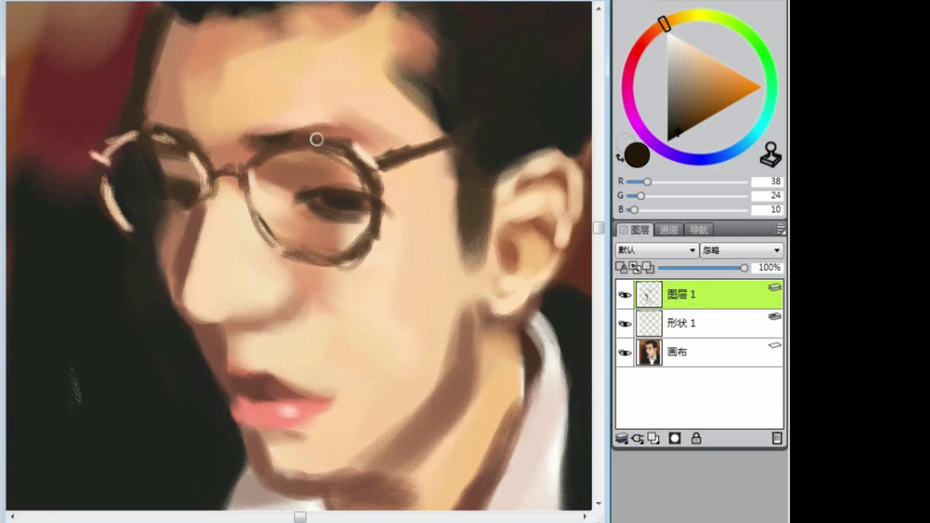
{"action": "left_click", "coordinate": [160, 215], "text": "alt"}
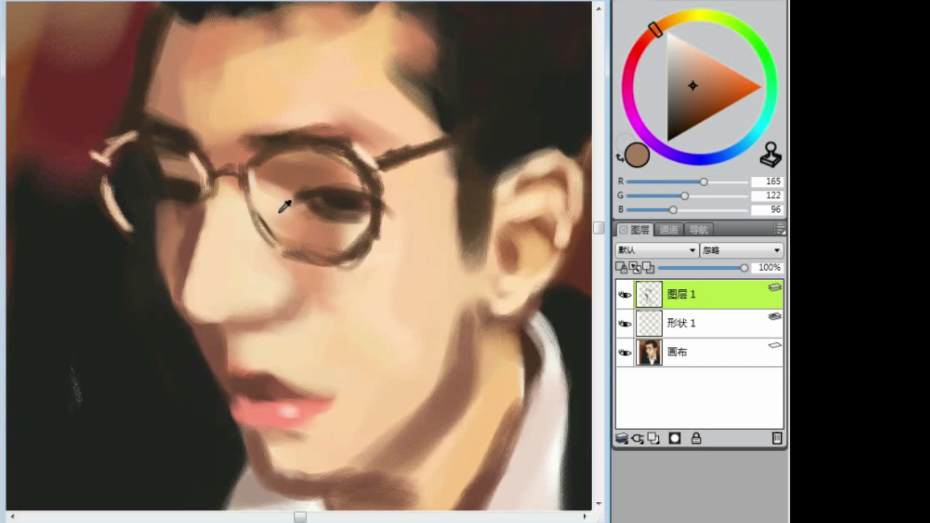
{"action": "left_click", "coordinate": [363, 224], "text": "alt"}
Pan around the face while sampling cheek skin and shadow browns
{"action": "left_click_drag", "start_coordinate": [363, 224], "coordinate": [287, 244]}
{"action": "left_click", "coordinate": [186, 125], "text": "alt"}
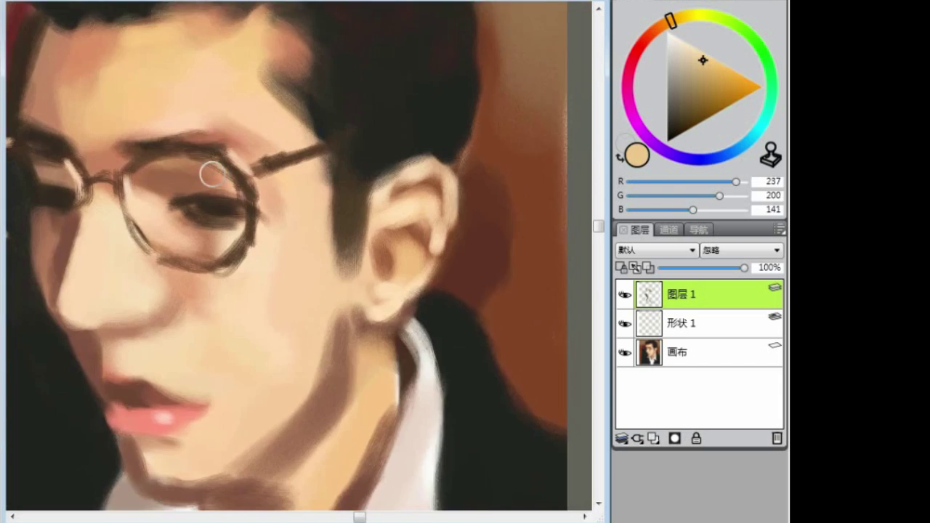
{"action": "left_click_drag", "start_coordinate": [212, 173], "coordinate": [291, 175]}
{"action": "left_click", "coordinate": [178, 123], "text": "alt"}
{"action": "left_click_drag", "start_coordinate": [178, 123], "coordinate": [239, 87]}
{"action": "left_click", "coordinate": [240, 214], "text": "alt"}
{"action": "left_click", "coordinate": [268, 197], "text": "alt"}
Sample skin shadows, highlights, lip tones, background black and chin brown around the face
{"action": "left_click", "coordinate": [268, 200], "text": "alt"}
{"action": "left_click", "coordinate": [280, 207], "text": "alt"}
{"action": "left_click", "coordinate": [299, 178], "text": "alt"}
{"action": "left_click", "coordinate": [317, 196], "text": "alt"}
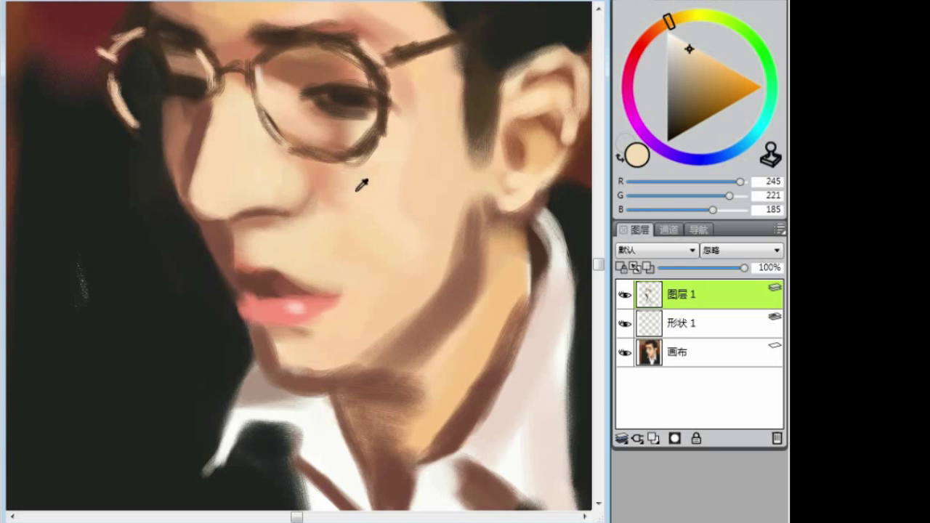
{"action": "left_click", "coordinate": [247, 240], "text": "alt"}
{"action": "left_click", "coordinate": [244, 232], "text": "alt"}
{"action": "left_click", "coordinate": [239, 316], "text": "alt"}
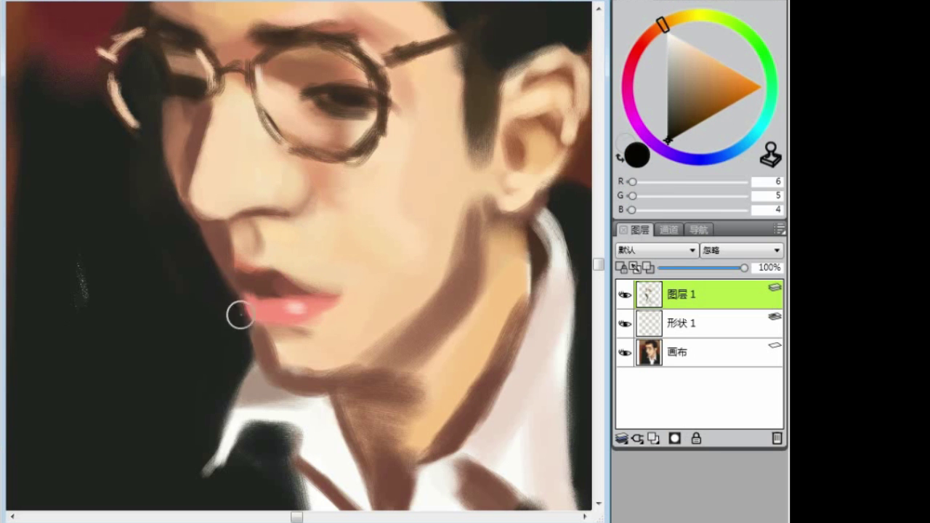
{"action": "left_click", "coordinate": [276, 327], "text": "alt"}
{"action": "left_click", "coordinate": [327, 315], "text": "alt"}
Sample a warmer skin tone and paint light skin strokes near the jaw
{"action": "key", "text": "ctrl+0"}
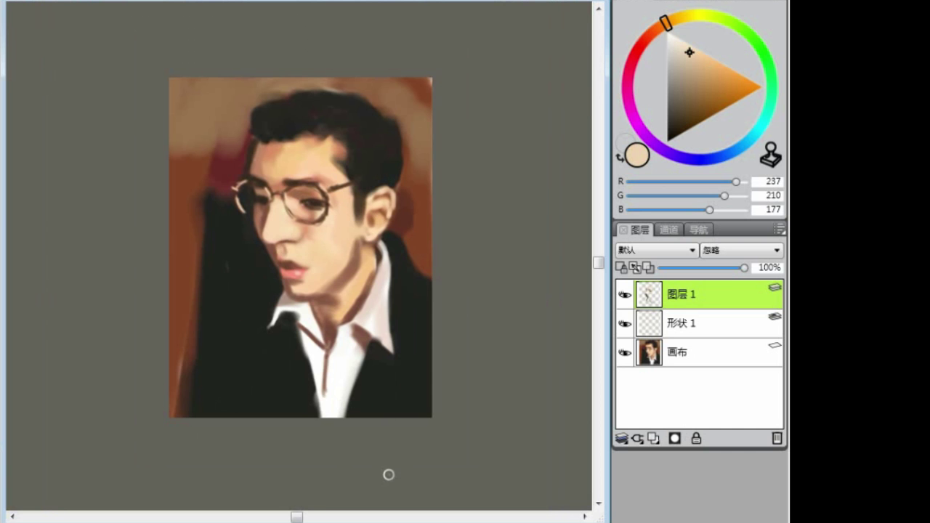
{"action": "key", "text": "ctrl+plus"}
{"action": "left_click", "coordinate": [384, 284], "text": "alt"}
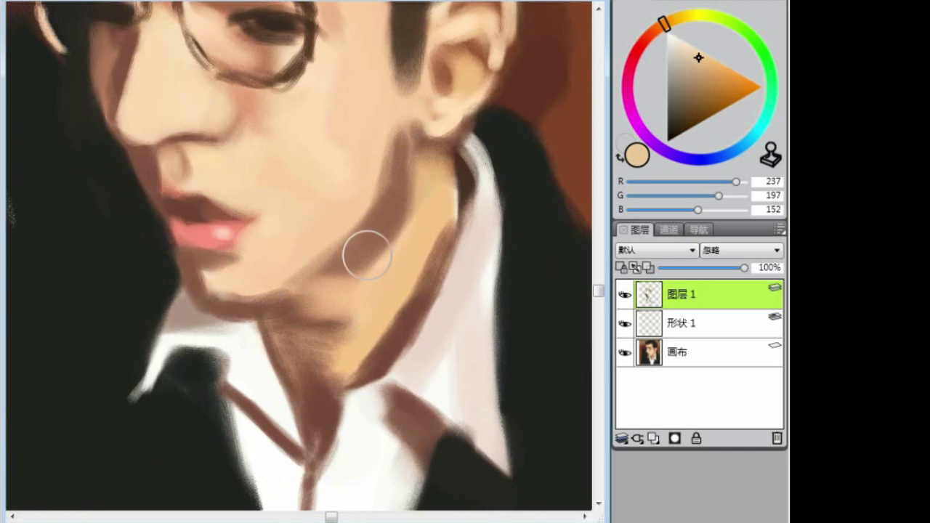
{"action": "left_click_drag", "start_coordinate": [365, 254], "coordinate": [390, 234]}
{"action": "key", "text": "ctrl+plus"}
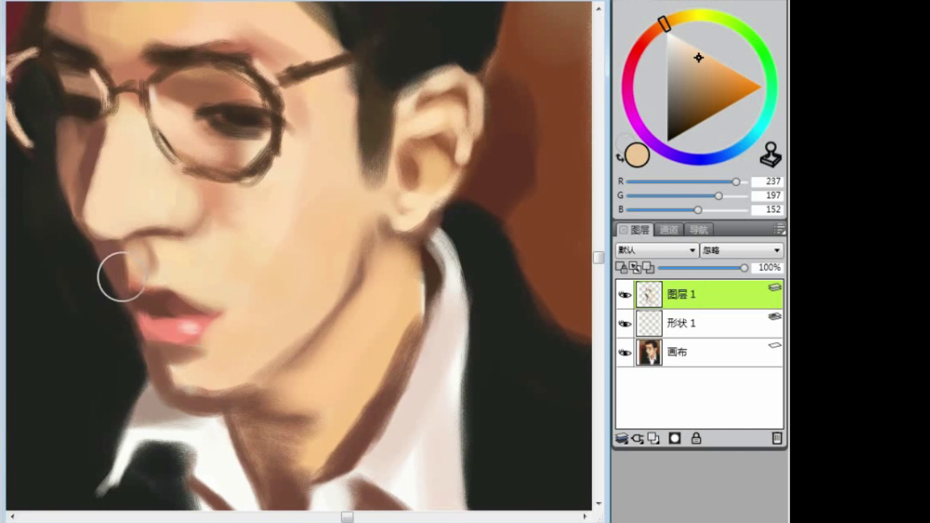
Sample pink, dark red and brown tones from the lips, mouth and chin
{"action": "left_click", "coordinate": [129, 286], "text": "alt"}
{"action": "left_click", "coordinate": [140, 298], "text": "alt"}
{"action": "left_click", "coordinate": [141, 300], "text": "alt"}
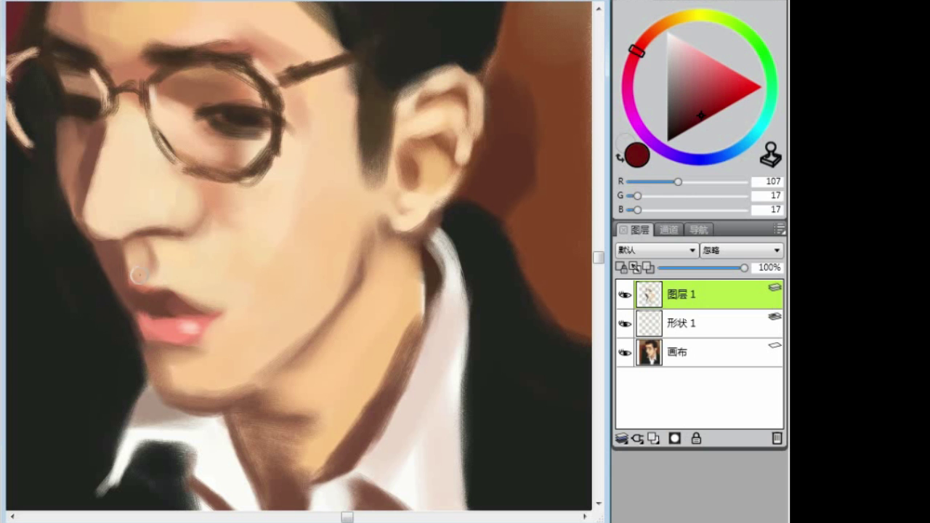
{"action": "left_click", "coordinate": [146, 337], "text": "alt"}
{"action": "left_click", "coordinate": [162, 349], "text": "alt"}
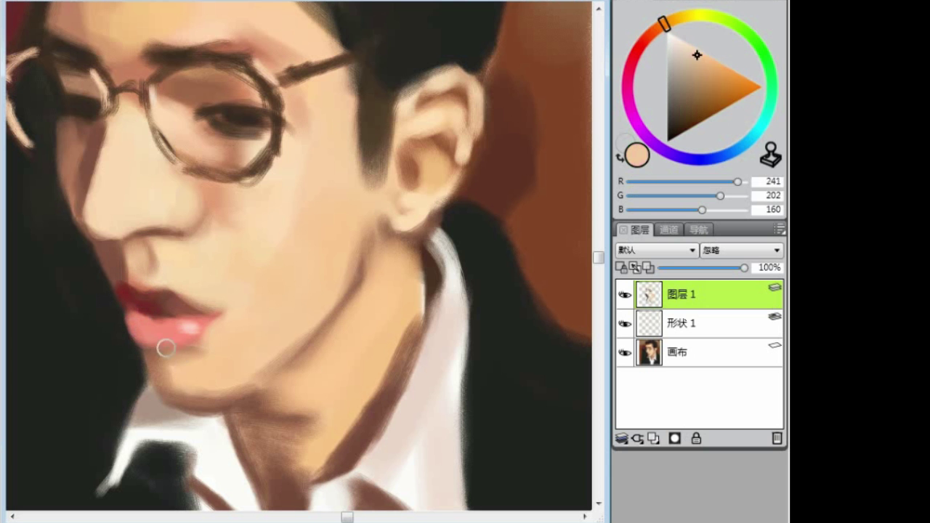
{"action": "left_click", "coordinate": [161, 353], "text": "alt"}
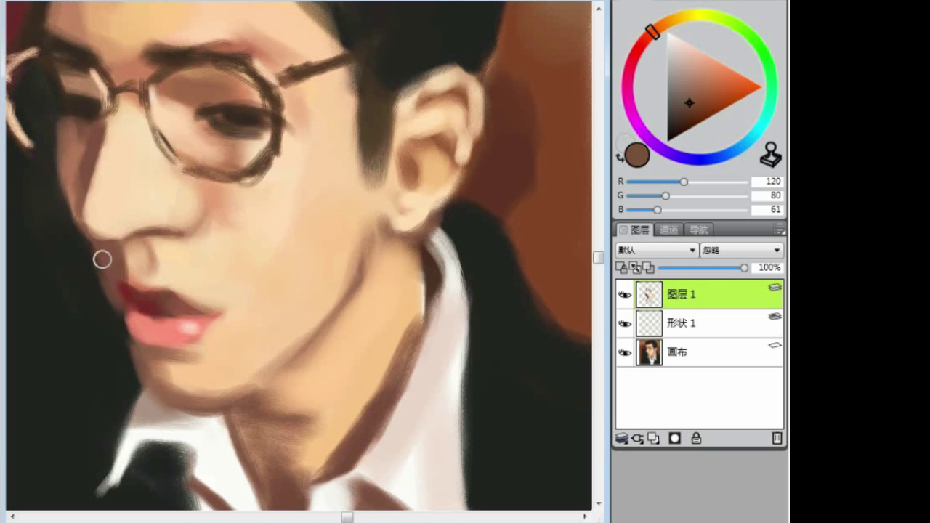
{"action": "left_click", "coordinate": [123, 291], "text": "alt"}
{"action": "key", "text": "ctrl+0"}
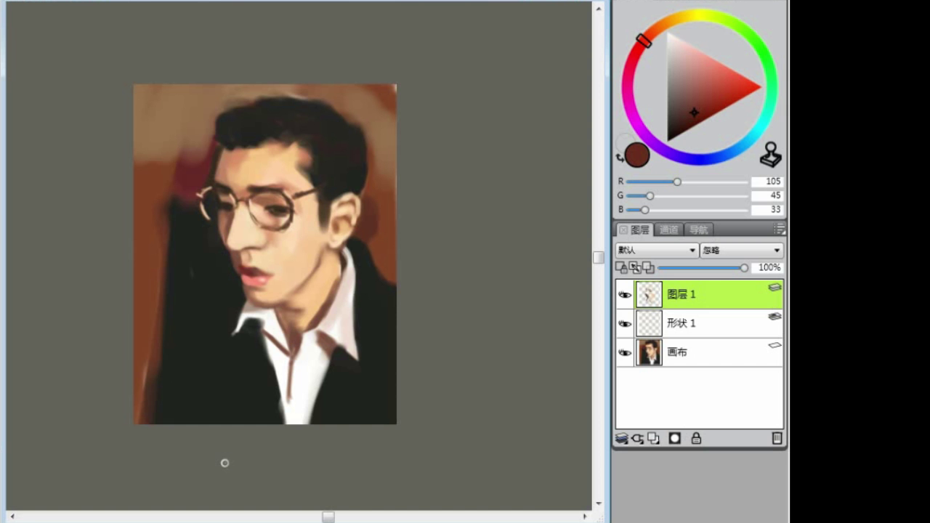
Zoom in on the glasses, sampling nearby skin tones and the frame's dark brown
{"action": "scroll", "coordinate": [224, 463], "scroll_direction": "up", "scroll_amount": 3}
{"action": "scroll", "coordinate": [426, 432], "scroll_direction": "up", "scroll_amount": 2}
{"action": "left_click", "coordinate": [284, 245], "text": "alt"}
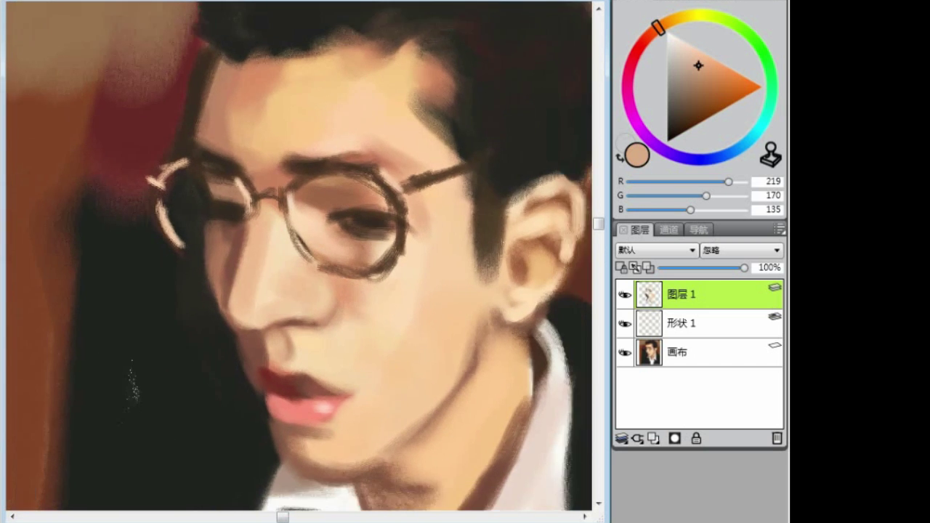
{"action": "scroll", "coordinate": [358, 210], "scroll_direction": "up", "scroll_amount": 1}
{"action": "left_click", "coordinate": [245, 276], "text": "alt"}
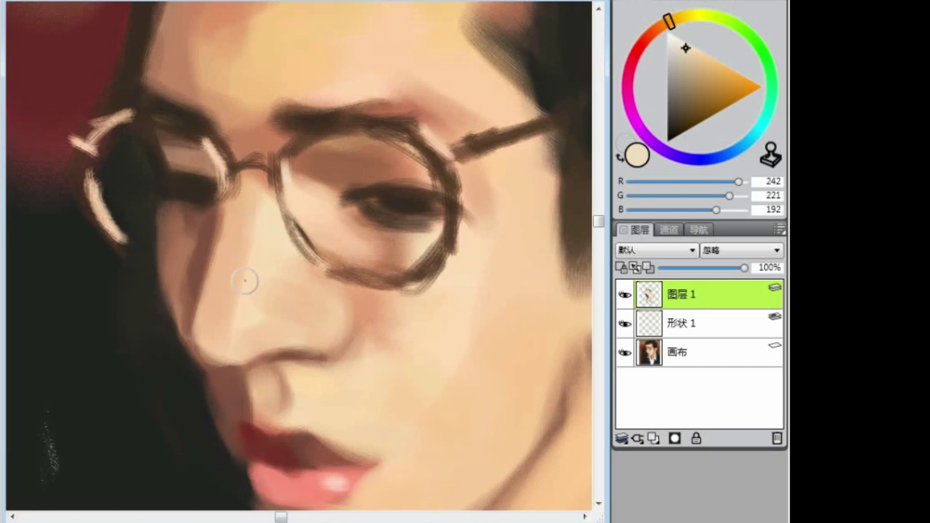
{"action": "scroll", "coordinate": [354, 156], "scroll_direction": "up", "scroll_amount": 1}
{"action": "left_click", "coordinate": [354, 156], "text": "alt"}
{"action": "left_click", "coordinate": [178, 157], "text": "alt"}
{"action": "left_click", "coordinate": [179, 158], "text": "alt"}
Bring the left lens into view and sample hair browns and colours around its rim
{"action": "left_click_drag", "start_coordinate": [131, 225], "coordinate": [261, 240]}
{"action": "left_click", "coordinate": [228, 251], "text": "alt"}
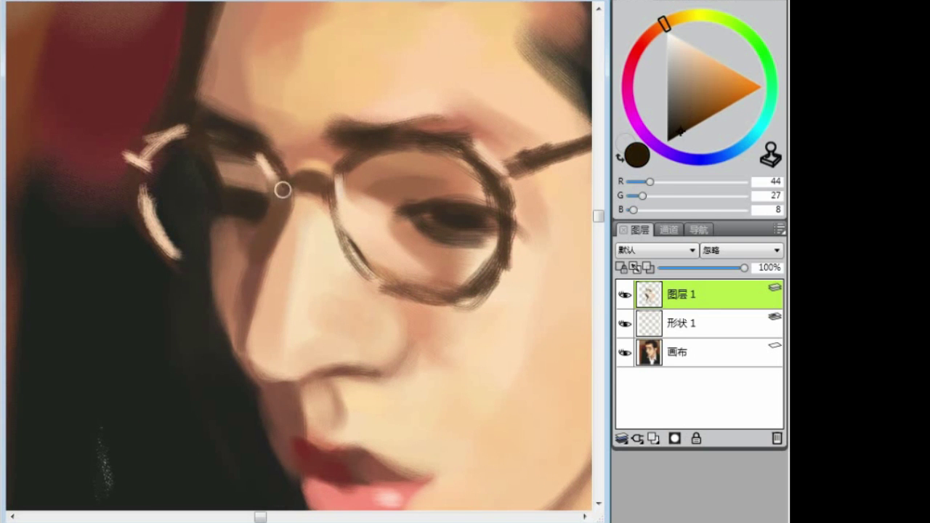
{"action": "left_click_drag", "start_coordinate": [226, 215], "coordinate": [298, 247]}
{"action": "left_click", "coordinate": [298, 247], "text": "alt"}
{"action": "left_click", "coordinate": [323, 251], "text": "alt"}
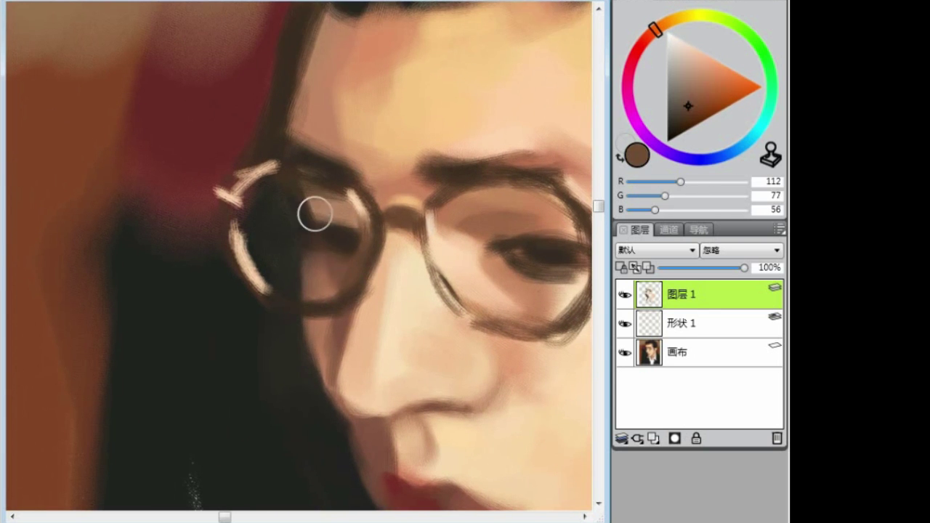
{"action": "left_click", "coordinate": [313, 210], "text": "alt"}
{"action": "left_click_drag", "start_coordinate": [301, 148], "coordinate": [342, 173]}
{"action": "left_click", "coordinate": [321, 165], "text": "alt"}
Move the view across the face, sampling skin tones and dark hair browns
{"action": "scroll", "coordinate": [261, 225], "scroll_direction": "down", "scroll_amount": 1}
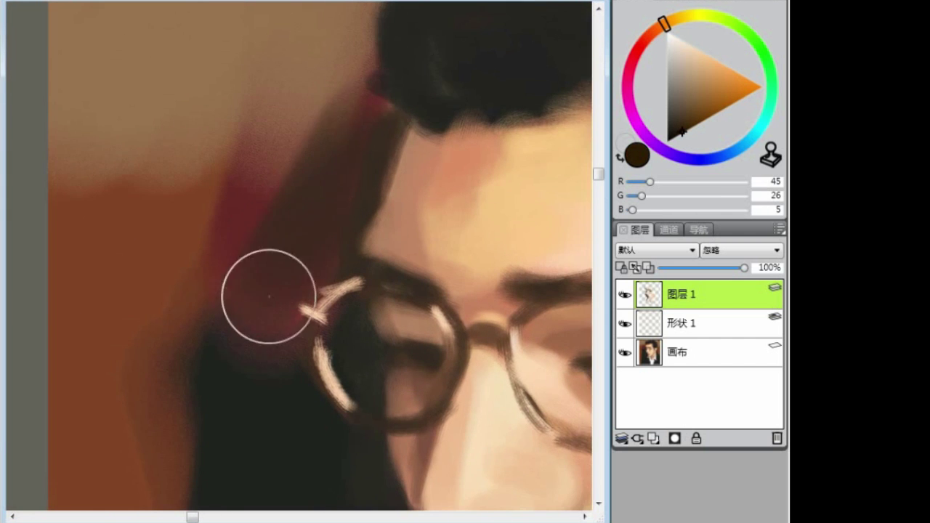
{"action": "scroll", "coordinate": [263, 283], "scroll_direction": "down", "scroll_amount": 2}
{"action": "scroll", "coordinate": [276, 291], "scroll_direction": "down", "scroll_amount": 1}
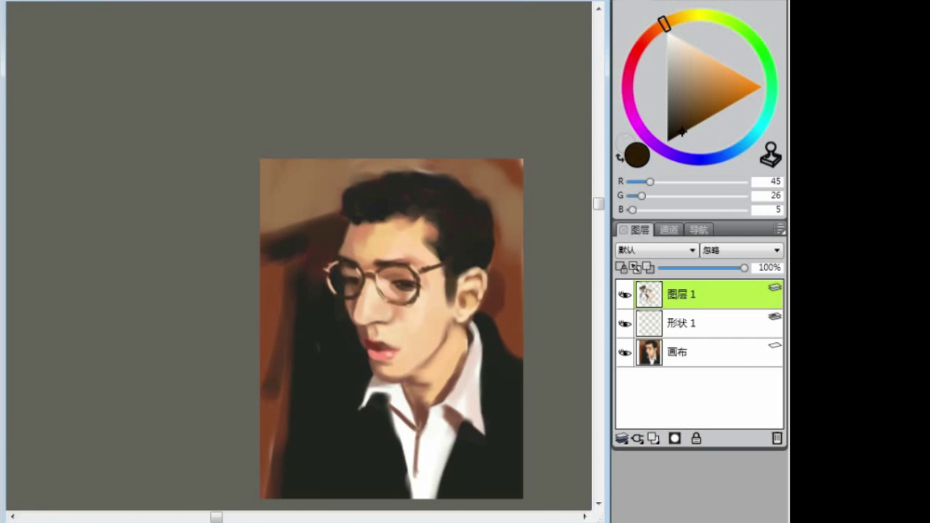
{"action": "scroll", "coordinate": [294, 314], "scroll_direction": "up", "scroll_amount": 2}
{"action": "left_click_drag", "start_coordinate": [364, 332], "coordinate": [145, 269]}
{"action": "left_click", "coordinate": [133, 172], "text": "alt"}
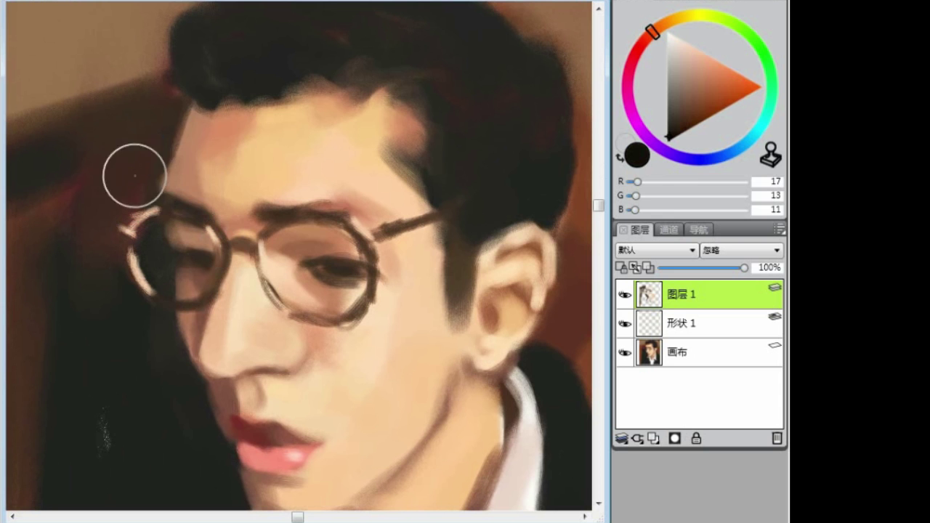
{"action": "left_click", "coordinate": [205, 143], "text": "alt"}
{"action": "left_click", "coordinate": [179, 152], "text": "alt"}
{"action": "left_click", "coordinate": [185, 132], "text": "alt"}
Sample very dark hair brown above the brow and paint dark strokes into the hair
{"action": "left_click_drag", "start_coordinate": [189, 84], "coordinate": [203, 143]}
{"action": "left_click", "coordinate": [204, 149], "text": "alt"}
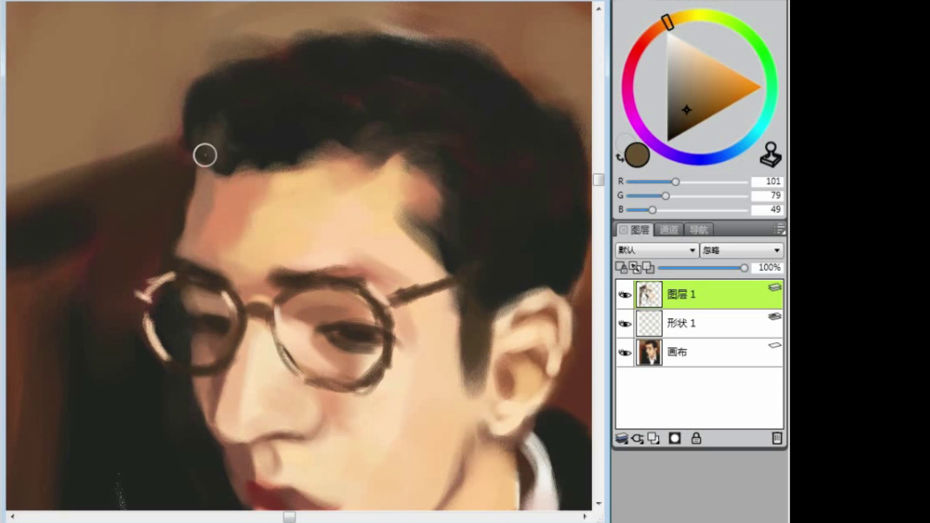
{"action": "left_click", "coordinate": [210, 149], "text": "alt"}
{"action": "left_click", "coordinate": [272, 166], "text": "alt"}
{"action": "left_click", "coordinate": [216, 156], "text": "alt"}
{"action": "left_click_drag", "start_coordinate": [318, 153], "coordinate": [286, 124]}
{"action": "left_click", "coordinate": [344, 148], "text": "alt"}
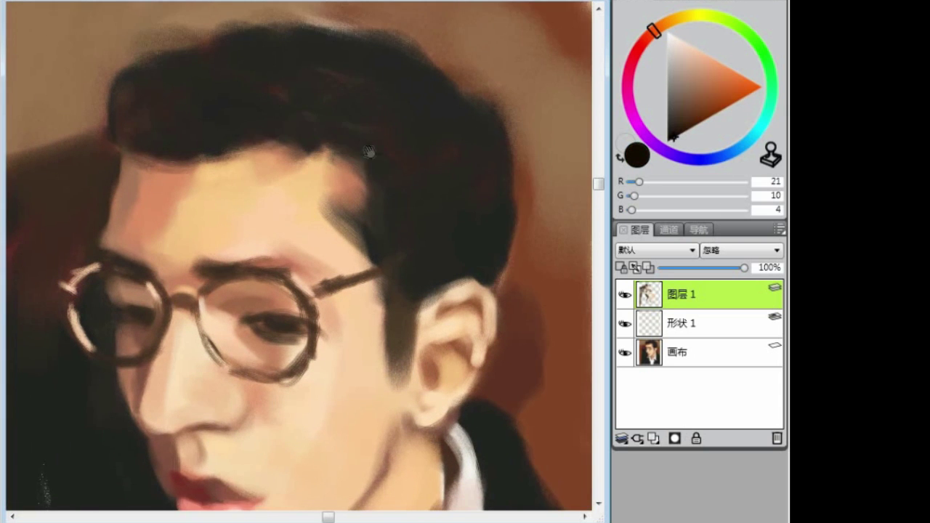
{"action": "left_click_drag", "start_coordinate": [405, 171], "coordinate": [324, 157]}
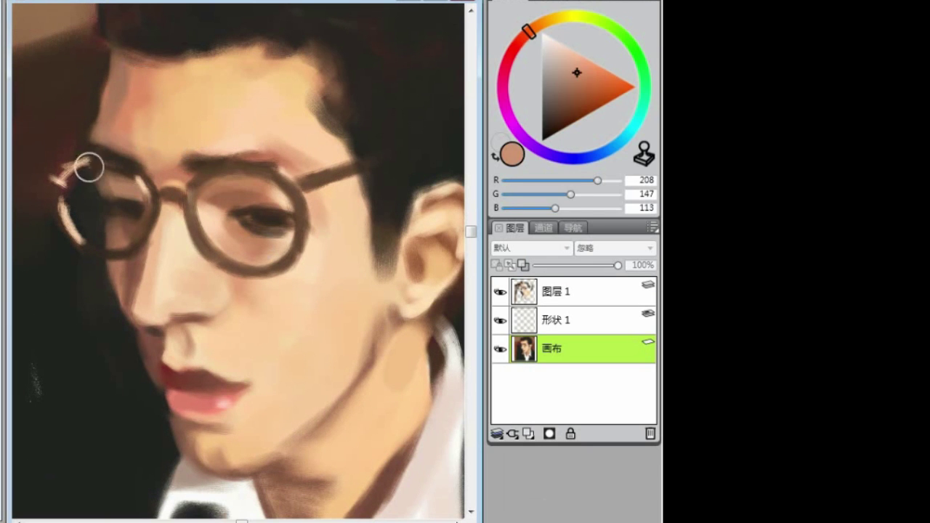
Sample browns and skin tones from the glasses and face on the upper layer
{"action": "left_click", "coordinate": [208, 155], "text": "alt"}
{"action": "left_click", "coordinate": [165, 238], "text": "alt"}
{"action": "left_click", "coordinate": [211, 210], "text": "alt"}
{"action": "left_click", "coordinate": [92, 295], "text": "alt"}
{"action": "left_click", "coordinate": [145, 327], "text": "alt"}
Sample lip reds, a pink lip highlight, hair black and forehead skin tones
{"action": "left_click", "coordinate": [194, 371], "text": "alt"}
{"action": "left_click", "coordinate": [174, 407], "text": "alt"}
{"action": "left_click", "coordinate": [226, 453], "text": "alt"}
{"action": "left_click", "coordinate": [135, 380], "text": "alt"}
{"action": "left_click", "coordinate": [151, 378], "text": "alt"}
{"action": "left_click", "coordinate": [170, 389], "text": "alt"}
{"action": "left_click", "coordinate": [276, 286], "text": "alt"}
Sample skin and collar colours around the neck
{"action": "scroll", "coordinate": [239, 263], "scroll_direction": "up", "scroll_amount": 2}
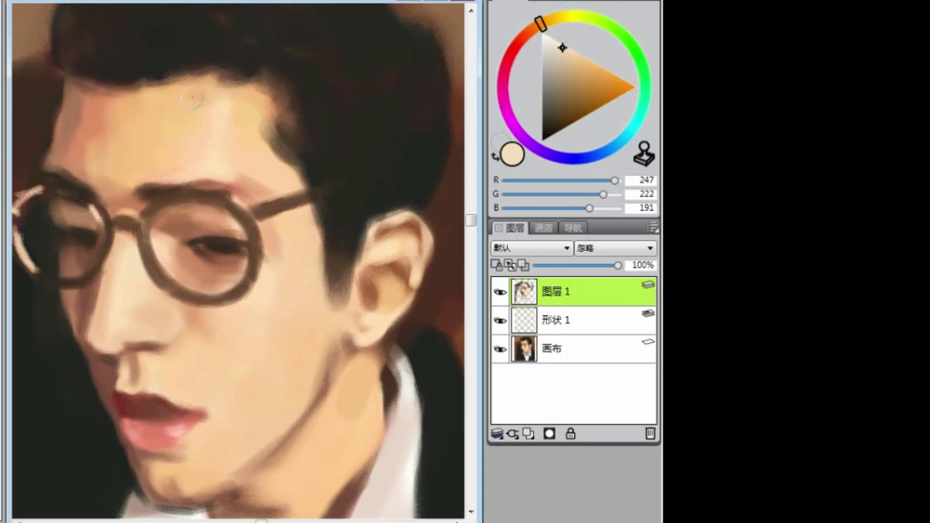
{"action": "left_click", "coordinate": [108, 97], "text": "alt"}
{"action": "scroll", "coordinate": [218, 240], "scroll_direction": "down", "scroll_amount": 1}
{"action": "left_click", "coordinate": [183, 104], "text": "alt"}
{"action": "scroll", "coordinate": [181, 218], "scroll_direction": "down", "scroll_amount": 3}
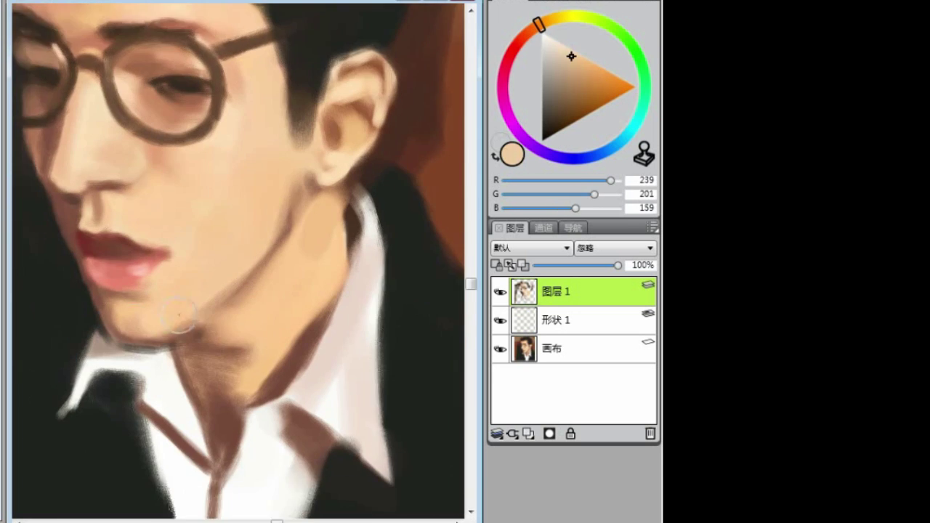
{"action": "scroll", "coordinate": [170, 293], "scroll_direction": "down", "scroll_amount": 2}
{"action": "left_click", "coordinate": [170, 293], "text": "alt"}
{"action": "left_click", "coordinate": [556, 66]}
Brush strokes near the collar, then sample greyish pink, jacket black and shirt white
{"action": "left_click_drag", "start_coordinate": [182, 364], "coordinate": [174, 291]}
{"action": "left_click_drag", "start_coordinate": [145, 247], "coordinate": [211, 283]}
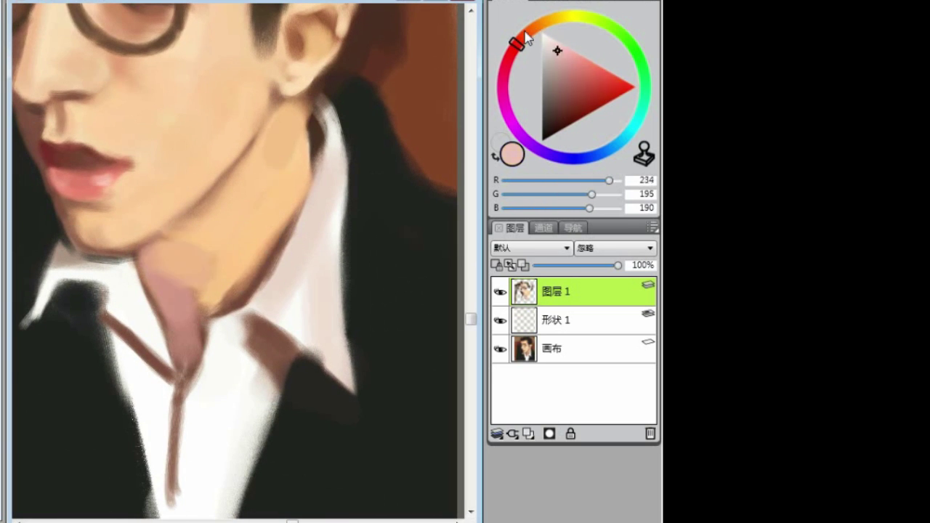
{"action": "scroll", "coordinate": [182, 305], "scroll_direction": "up", "scroll_amount": 2}
{"action": "scroll", "coordinate": [167, 269], "scroll_direction": "down", "scroll_amount": 3}
{"action": "left_click", "coordinate": [155, 258], "text": "alt"}
{"action": "left_click", "coordinate": [145, 305], "text": "alt"}
{"action": "left_click", "coordinate": [286, 276], "text": "alt"}
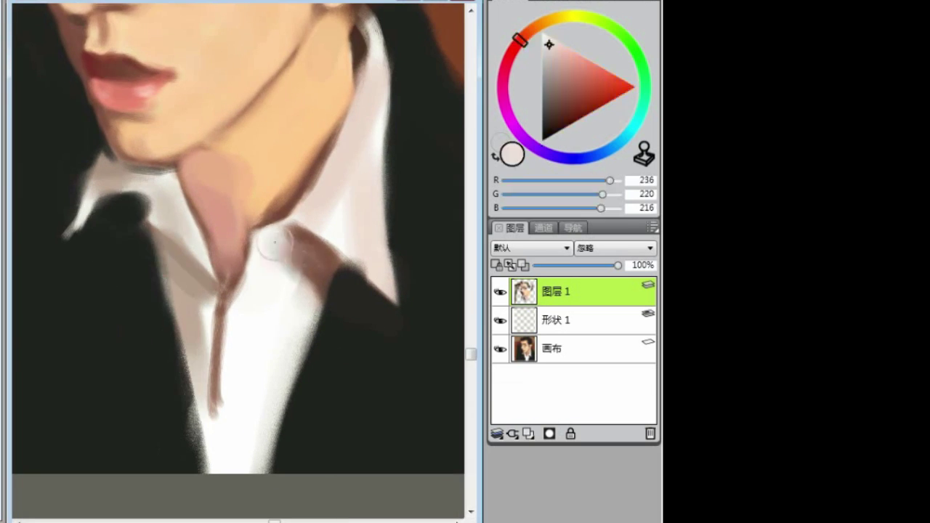
Paint a deep dark-brown shadow along the shirt collar edge
{"action": "scroll", "coordinate": [320, 254], "scroll_direction": "up", "scroll_amount": 3}
{"action": "scroll", "coordinate": [320, 254], "scroll_direction": "up", "scroll_amount": 3}
{"action": "left_click", "coordinate": [261, 181], "text": "alt"}
{"action": "left_click_drag", "start_coordinate": [247, 145], "coordinate": [277, 247]}
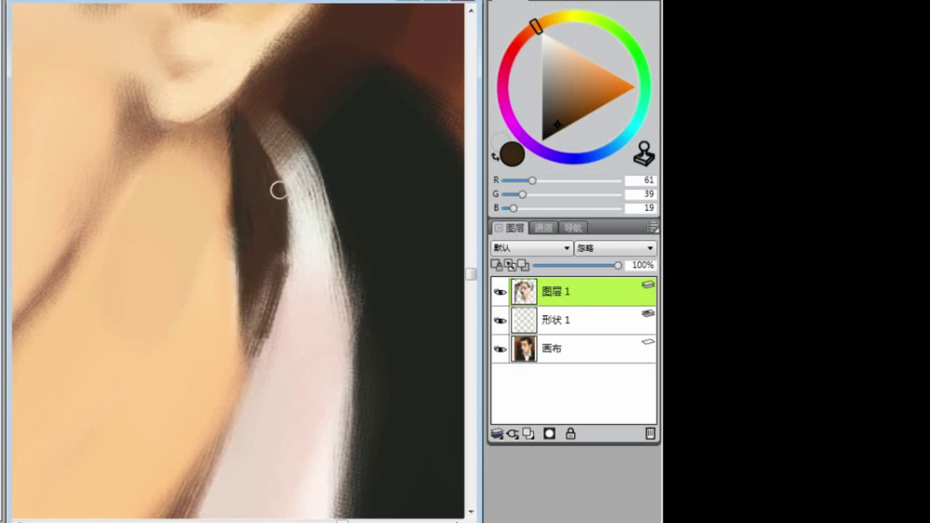
{"action": "scroll", "coordinate": [277, 189], "scroll_direction": "up", "scroll_amount": 3}
{"action": "mouse_move", "coordinate": [250, 332]}
{"action": "left_mouse_down"}
{"action": "mouse_move", "coordinate": [199, 175]}
{"action": "mouse_move", "coordinate": [301, 262]}
{"action": "left_mouse_up"}
Fill the collar V with mid brown and shade the neck pink
{"action": "left_click", "coordinate": [218, 407], "text": "alt"}
{"action": "left_click", "coordinate": [247, 377], "text": "alt"}
{"action": "mouse_move", "coordinate": [167, 342]}
{"action": "left_mouse_down"}
{"action": "mouse_move", "coordinate": [232, 458]}
{"action": "mouse_move", "coordinate": [248, 450]}
{"action": "left_mouse_up"}
{"action": "left_click", "coordinate": [266, 421], "text": "alt"}
{"action": "left_click", "coordinate": [218, 182], "text": "alt"}
{"action": "mouse_move", "coordinate": [218, 182]}
{"action": "left_mouse_down"}
{"action": "mouse_move", "coordinate": [187, 243]}
{"action": "mouse_move", "coordinate": [222, 322]}
{"action": "left_mouse_up"}
Blend light skin tone into the neck and add black strokes along the collar
{"action": "scroll", "coordinate": [187, 243], "scroll_direction": "down", "scroll_amount": 2}
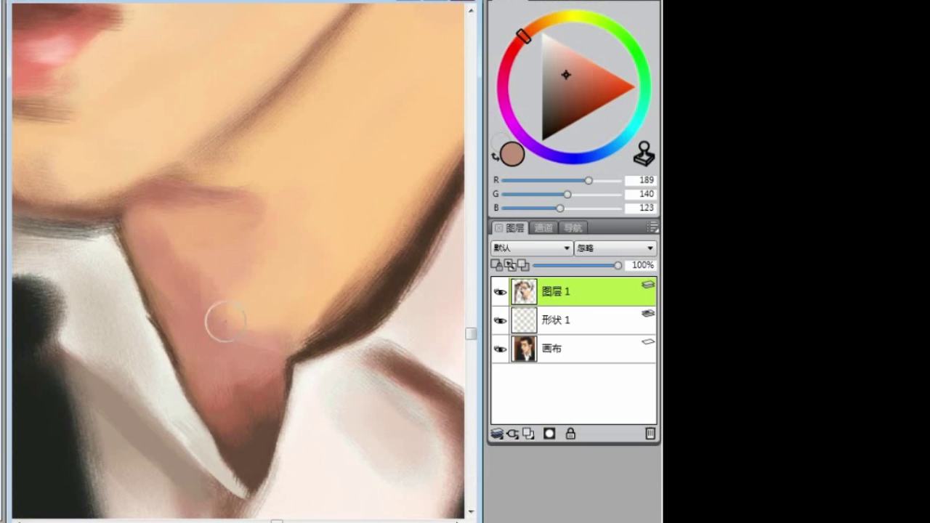
{"action": "left_click", "coordinate": [276, 218], "text": "alt"}
{"action": "left_click_drag", "start_coordinate": [276, 218], "coordinate": [239, 178]}
{"action": "scroll", "coordinate": [240, 178], "scroll_direction": "down", "scroll_amount": 2}
{"action": "left_click", "coordinate": [152, 342], "text": "alt"}
{"action": "mouse_move", "coordinate": [151, 343]}
{"action": "left_mouse_down"}
{"action": "mouse_move", "coordinate": [152, 332]}
{"action": "mouse_move", "coordinate": [191, 353]}
{"action": "left_mouse_up"}
Sample neck skin, lip red and skin tones beside the lips
{"action": "scroll", "coordinate": [192, 353], "scroll_direction": "up", "scroll_amount": 1}
{"action": "left_click", "coordinate": [167, 81], "text": "alt"}
{"action": "scroll", "coordinate": [166, 81], "scroll_direction": "up", "scroll_amount": 3}
{"action": "scroll", "coordinate": [119, 191], "scroll_direction": "up", "scroll_amount": 1}
{"action": "left_click", "coordinate": [228, 176], "text": "alt"}
{"action": "left_click", "coordinate": [247, 175], "text": "alt"}
Sample light and dark chin skin tones and pick a dark brown for shading
{"action": "left_click", "coordinate": [155, 249], "text": "alt"}
{"action": "left_click", "coordinate": [131, 303], "text": "alt"}
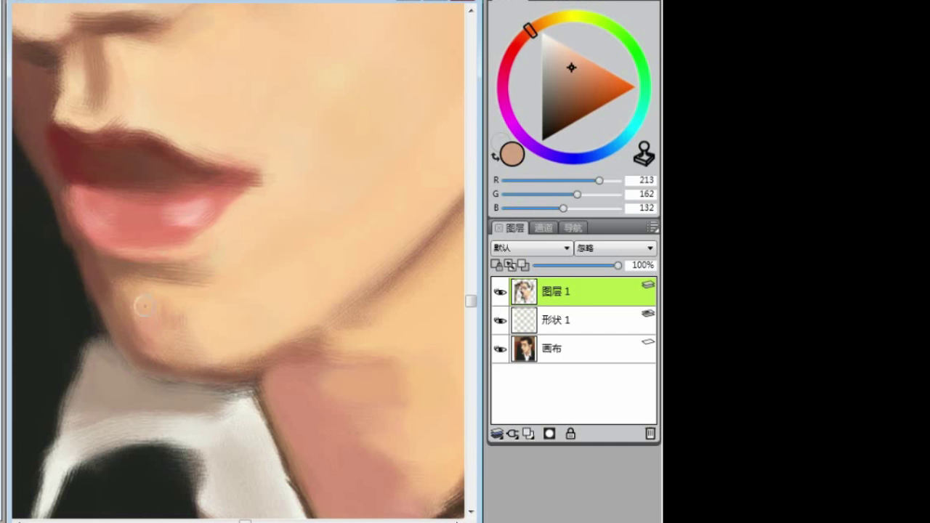
{"action": "left_click", "coordinate": [186, 322], "text": "alt"}
{"action": "left_click", "coordinate": [277, 303], "text": "alt"}
{"action": "left_click_drag", "start_coordinate": [58, 193], "coordinate": [141, 225]}
{"action": "left_click", "coordinate": [141, 225], "text": "alt"}
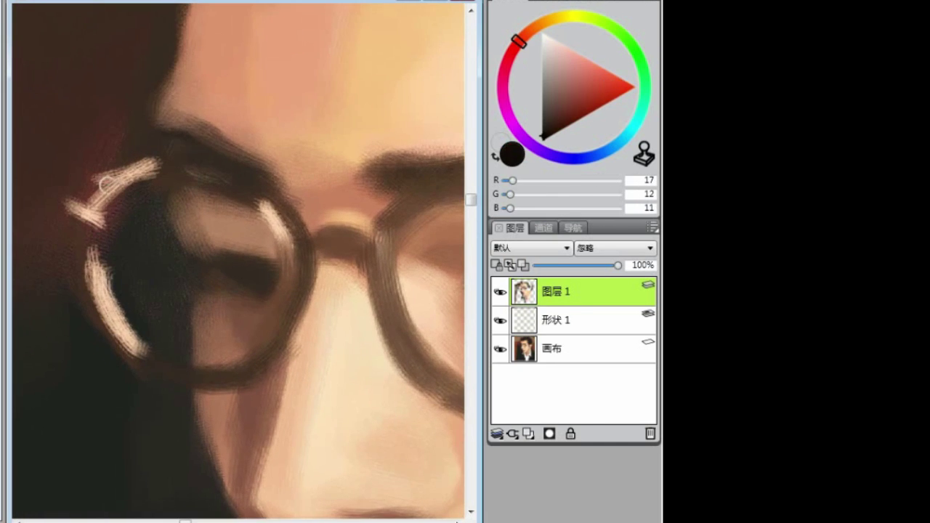
Paint a light brow-tone stroke above the glasses bridge
{"action": "left_click", "coordinate": [219, 253], "text": "alt"}
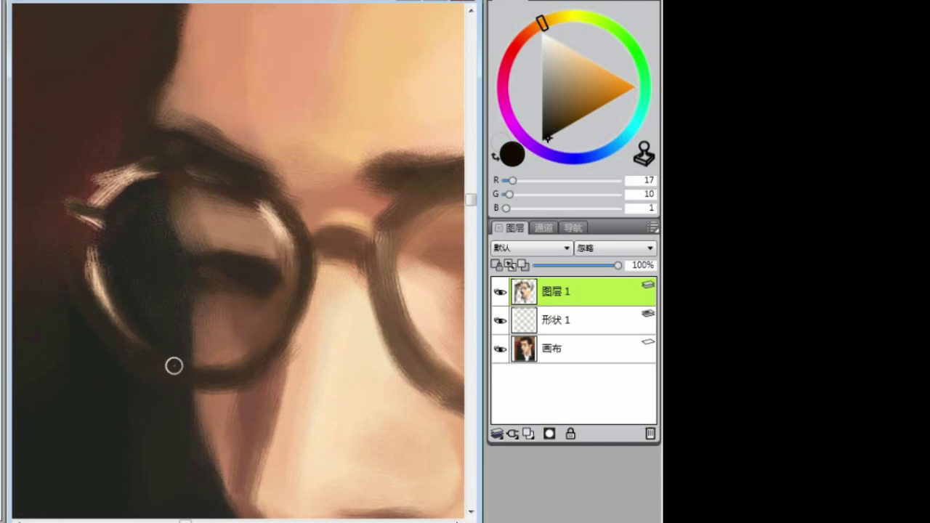
{"action": "left_click", "coordinate": [191, 346], "text": "alt"}
{"action": "scroll", "coordinate": [162, 390], "scroll_direction": "down", "scroll_amount": 3}
{"action": "left_click", "coordinate": [137, 145], "text": "alt"}
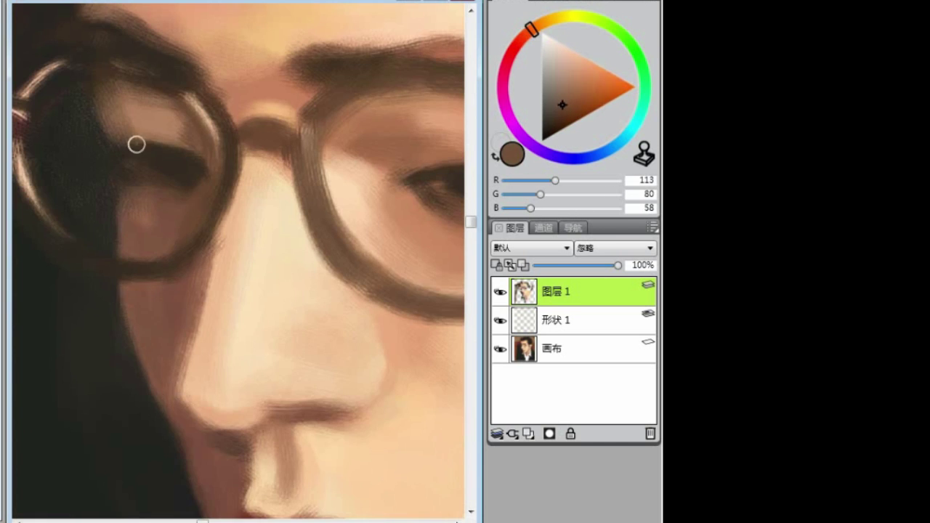
{"action": "left_click", "coordinate": [152, 172], "text": "alt"}
{"action": "scroll", "coordinate": [152, 172], "scroll_direction": "up", "scroll_amount": 2}
{"action": "left_click_drag", "start_coordinate": [198, 156], "coordinate": [190, 139]}
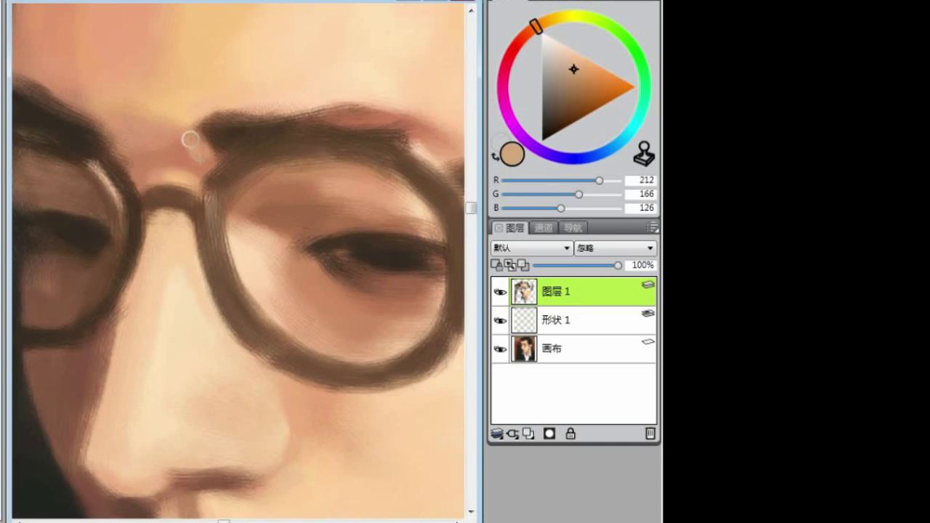
Sample brow, hair and ear skin colours
{"action": "left_click", "coordinate": [190, 139], "text": "alt"}
{"action": "scroll", "coordinate": [119, 160], "scroll_direction": "down", "scroll_amount": 3}
{"action": "left_click", "coordinate": [118, 160], "text": "alt"}
{"action": "scroll", "coordinate": [78, 257], "scroll_direction": "up", "scroll_amount": 3}
{"action": "left_click", "coordinate": [79, 257], "text": "alt"}
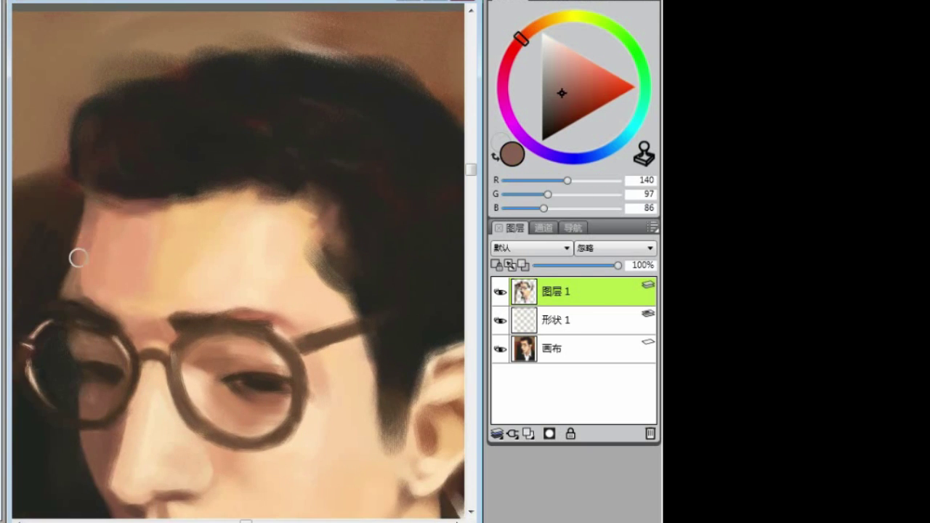
{"action": "left_click", "coordinate": [42, 276], "text": "alt"}
{"action": "scroll", "coordinate": [116, 269], "scroll_direction": "down", "scroll_amount": 2}
{"action": "left_click", "coordinate": [192, 257], "text": "alt"}
Repaint the inner ear and the ear's folds in skin and brown tones
{"action": "left_click", "coordinate": [257, 253], "text": "alt"}
{"action": "scroll", "coordinate": [227, 271], "scroll_direction": "up", "scroll_amount": 2}
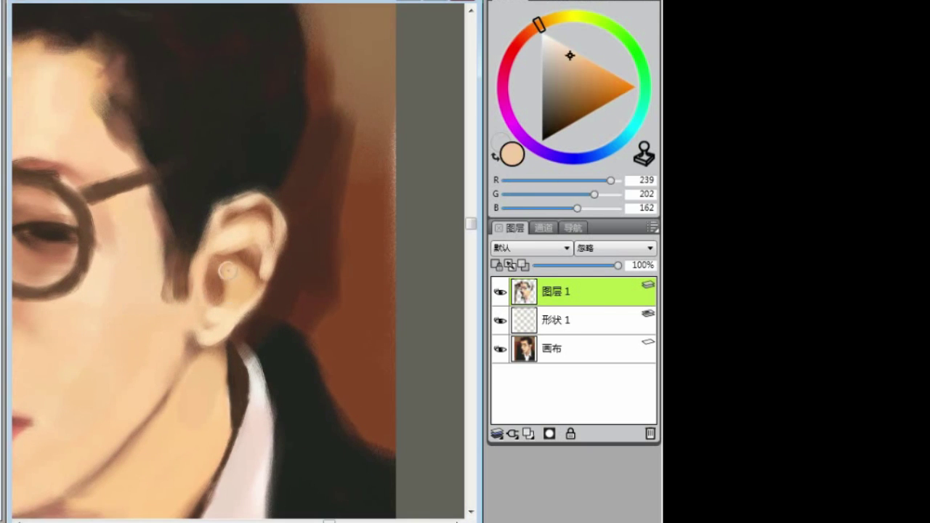
{"action": "left_click", "coordinate": [253, 283], "text": "alt"}
{"action": "left_click", "coordinate": [258, 251], "text": "alt"}
{"action": "left_click_drag", "start_coordinate": [251, 218], "coordinate": [262, 251]}
{"action": "left_click", "coordinate": [247, 239], "text": "alt"}
{"action": "mouse_move", "coordinate": [182, 316]}
{"action": "left_mouse_down"}
{"action": "mouse_move", "coordinate": [218, 276]}
{"action": "mouse_move", "coordinate": [199, 404]}
{"action": "mouse_move", "coordinate": [221, 364]}
{"action": "left_mouse_up"}
Paint pale highlights along the ear rim and inside the ear
{"action": "left_click", "coordinate": [211, 305], "text": "alt"}
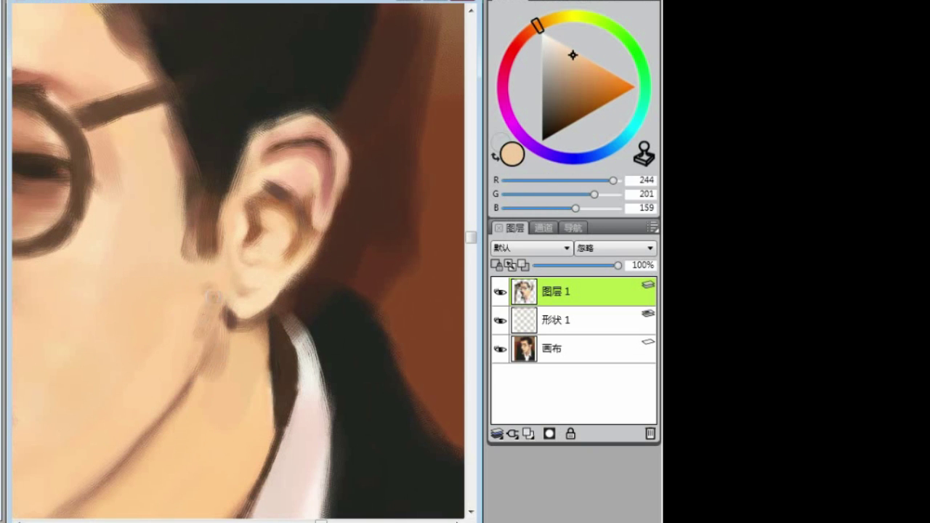
{"action": "left_click", "coordinate": [550, 39]}
{"action": "left_click_drag", "start_coordinate": [266, 127], "coordinate": [298, 153]}
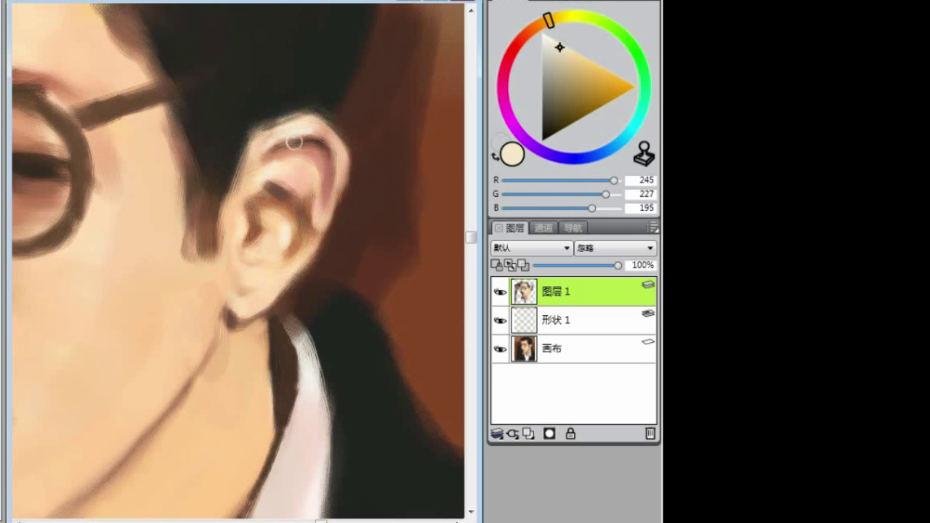
{"action": "left_click_drag", "start_coordinate": [236, 199], "coordinate": [265, 280]}
{"action": "left_click_drag", "start_coordinate": [244, 239], "coordinate": [312, 174]}
Paint skin tone over the hair to the left of the ear
{"action": "scroll", "coordinate": [222, 265], "scroll_direction": "up", "scroll_amount": 2}
{"action": "left_click", "coordinate": [260, 291], "text": "alt"}
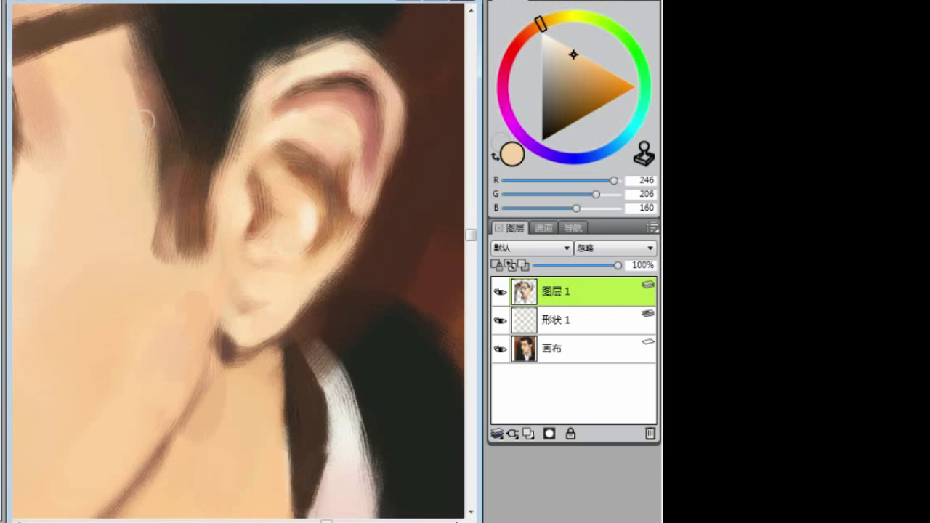
{"action": "left_click_drag", "start_coordinate": [178, 102], "coordinate": [156, 240]}
{"action": "scroll", "coordinate": [346, 146], "scroll_direction": "down", "scroll_amount": 2}
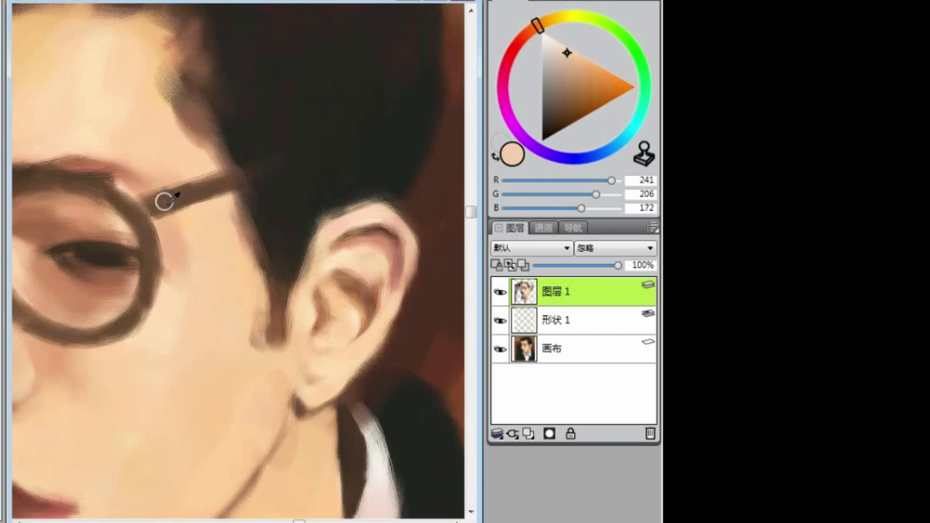
Stroke light highlights across the hair
{"action": "left_click", "coordinate": [314, 228], "text": "alt"}
{"action": "scroll", "coordinate": [314, 228], "scroll_direction": "down", "scroll_amount": 1}
{"action": "left_click", "coordinate": [284, 356], "text": "alt"}
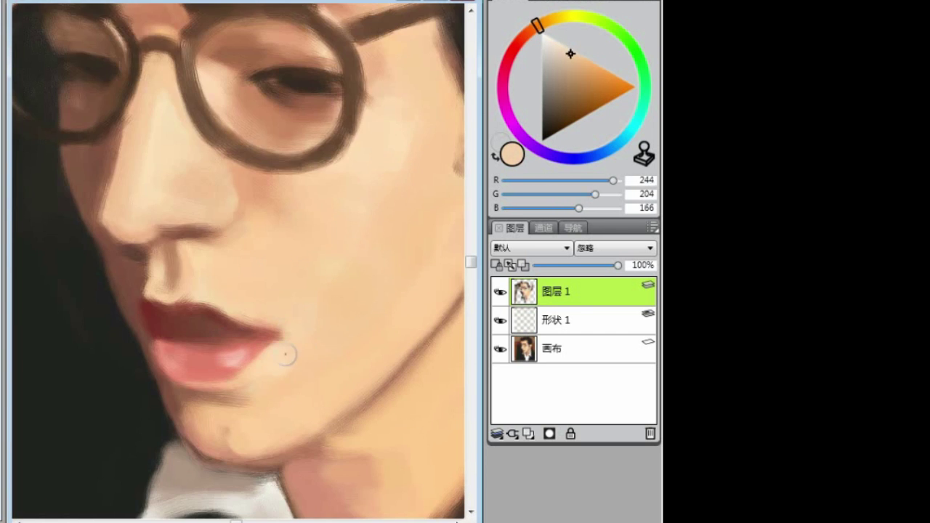
{"action": "scroll", "coordinate": [284, 357], "scroll_direction": "down", "scroll_amount": 2}
{"action": "scroll", "coordinate": [161, 166], "scroll_direction": "up", "scroll_amount": 3}
{"action": "left_click_drag", "start_coordinate": [305, 342], "coordinate": [386, 245]}
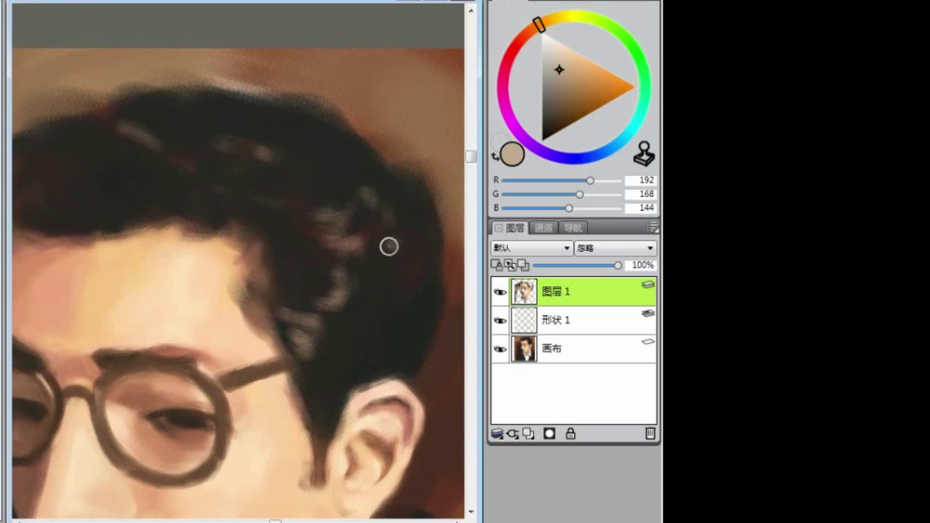
{"action": "left_click_drag", "start_coordinate": [232, 145], "coordinate": [152, 120]}
{"action": "left_click", "coordinate": [195, 112], "text": "alt"}
{"action": "scroll", "coordinate": [195, 112], "scroll_direction": "down", "scroll_amount": 2}
Write an off-white JH signature bottom-left and flatten layers with Ctrl+Shift+D
{"action": "left_click", "coordinate": [269, 308], "text": "alt"}
{"action": "scroll", "coordinate": [270, 307], "scroll_direction": "down", "scroll_amount": 2}
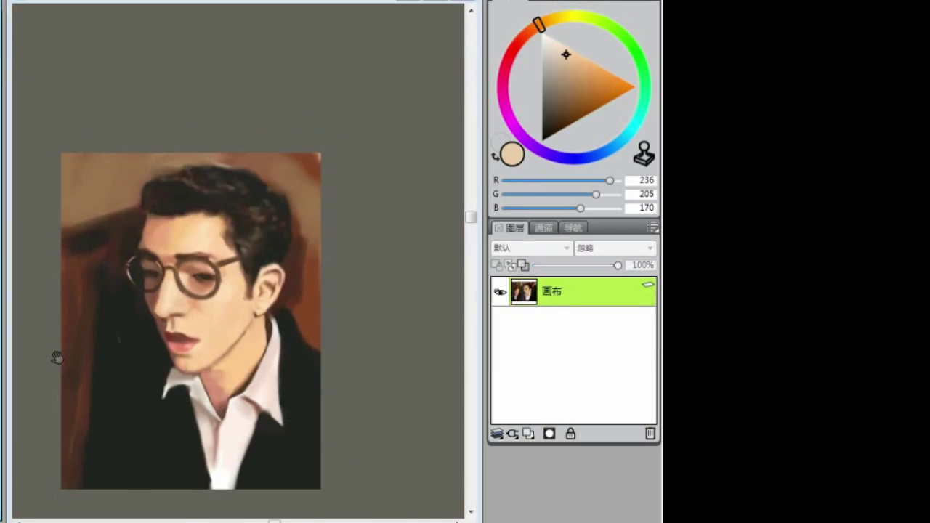
{"action": "scroll", "coordinate": [56, 357], "scroll_direction": "up", "scroll_amount": 1}
{"action": "left_click_drag", "start_coordinate": [63, 449], "coordinate": [58, 474]}
{"action": "left_click_drag", "start_coordinate": [75, 449], "coordinate": [74, 476]}
{"action": "left_click_drag", "start_coordinate": [90, 450], "coordinate": [90, 477]}
{"action": "left_click_drag", "start_coordinate": [74, 464], "coordinate": [90, 462]}
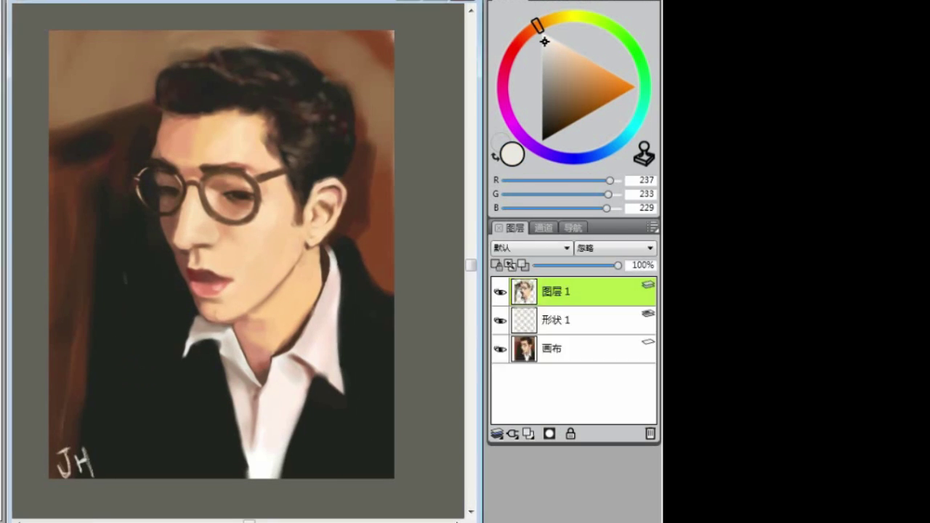
{"action": "key", "text": "ctrl+shift+d"}
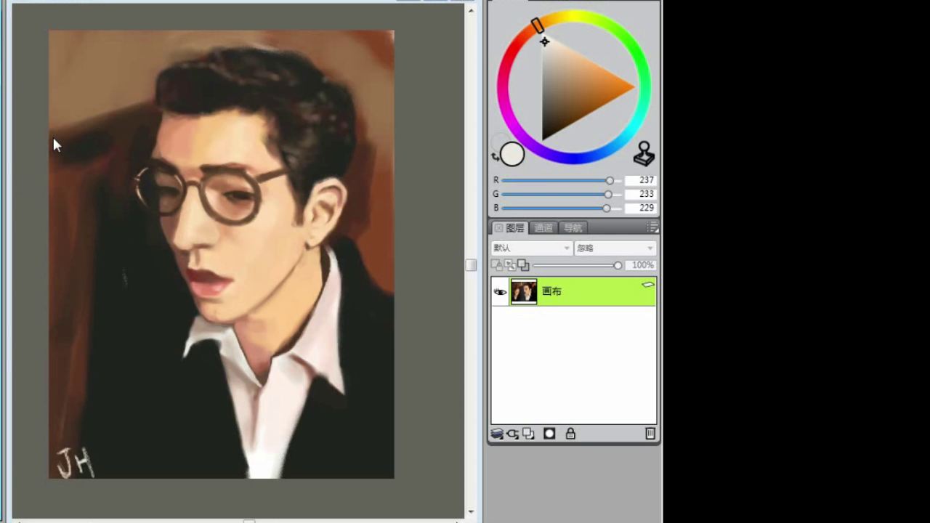